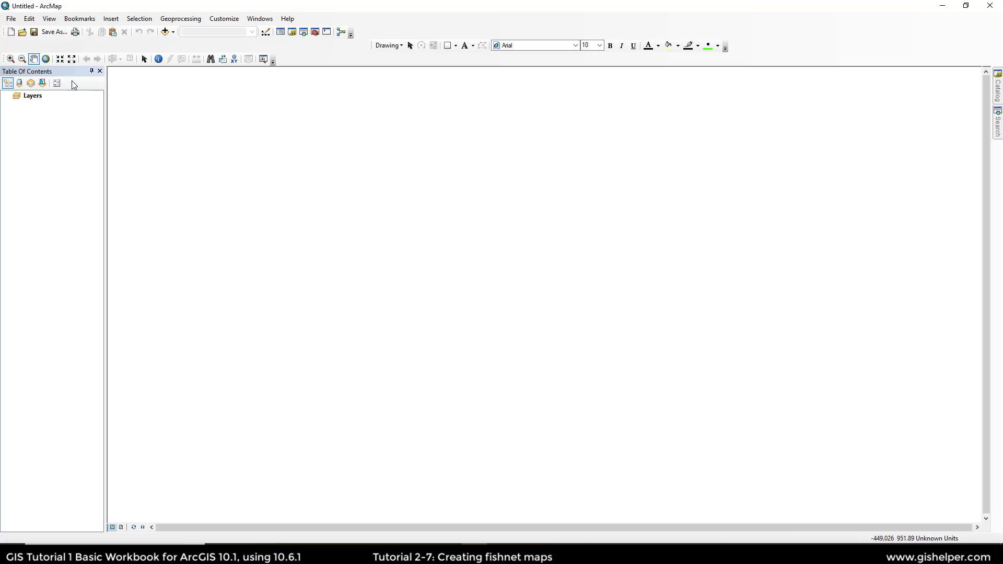
Step: Open the Tutorial2-7.mxd map document from the Maps folder in GIST1
left_click(22, 32)
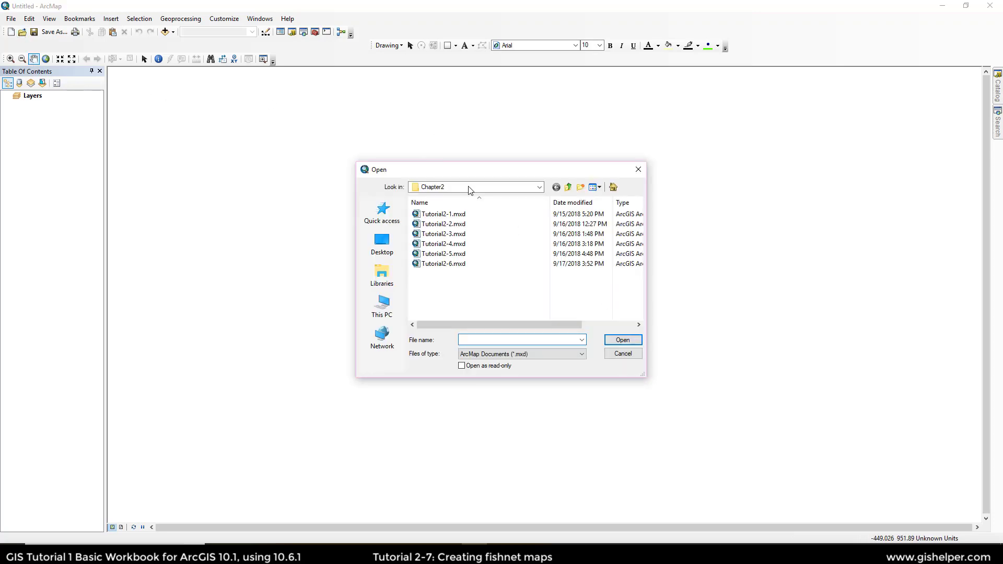
left_click(525, 188)
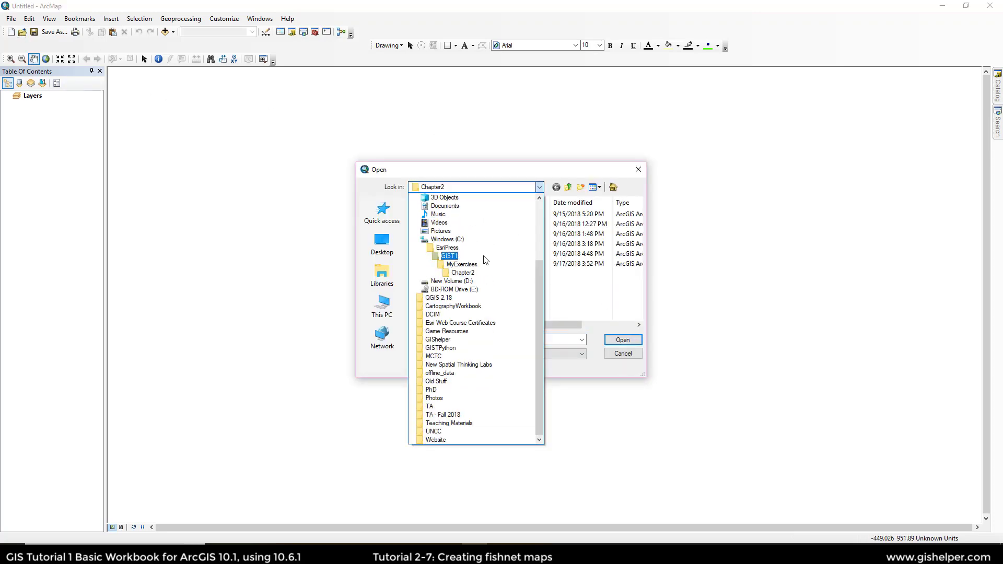
left_click(485, 256)
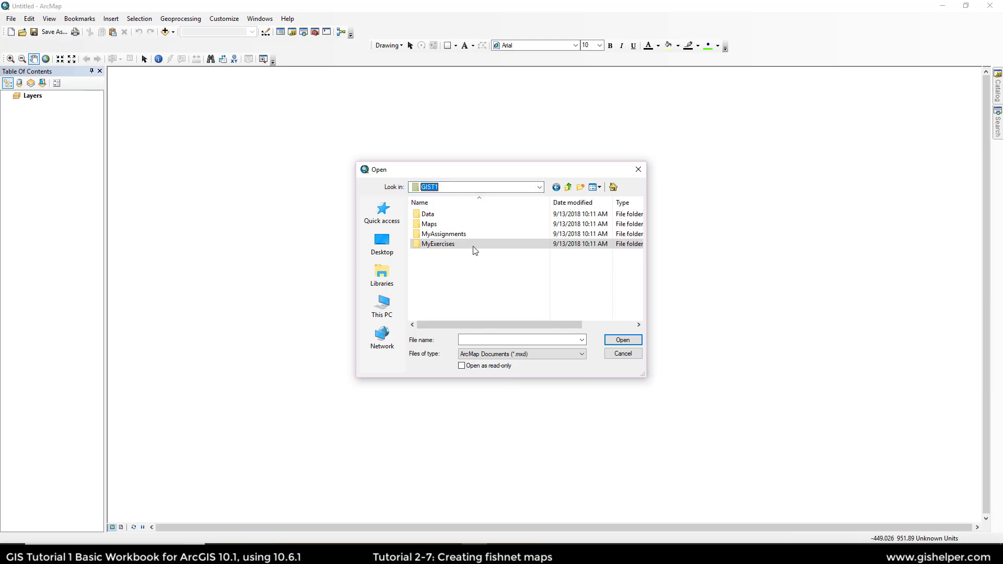
double_click(447, 225)
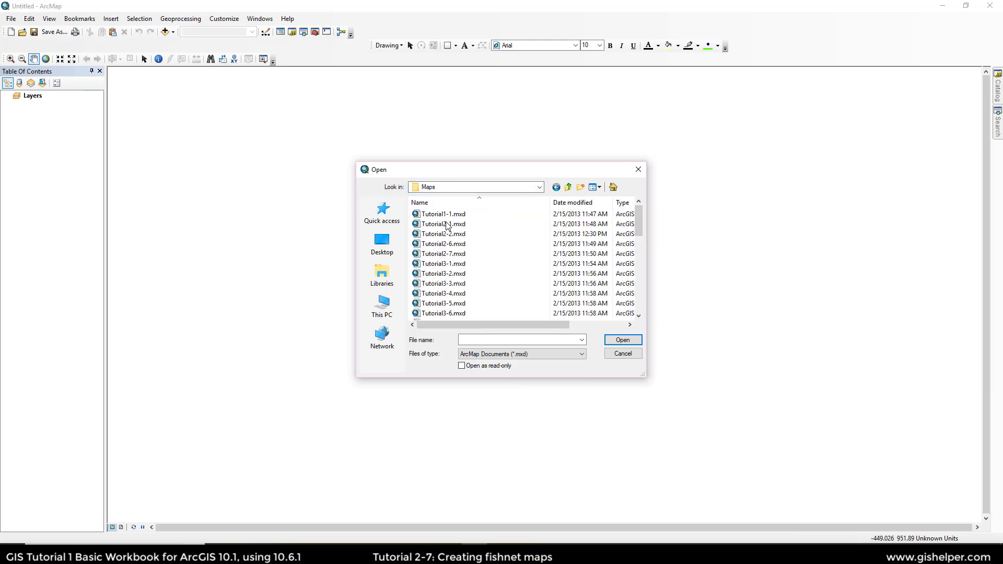
double_click(458, 254)
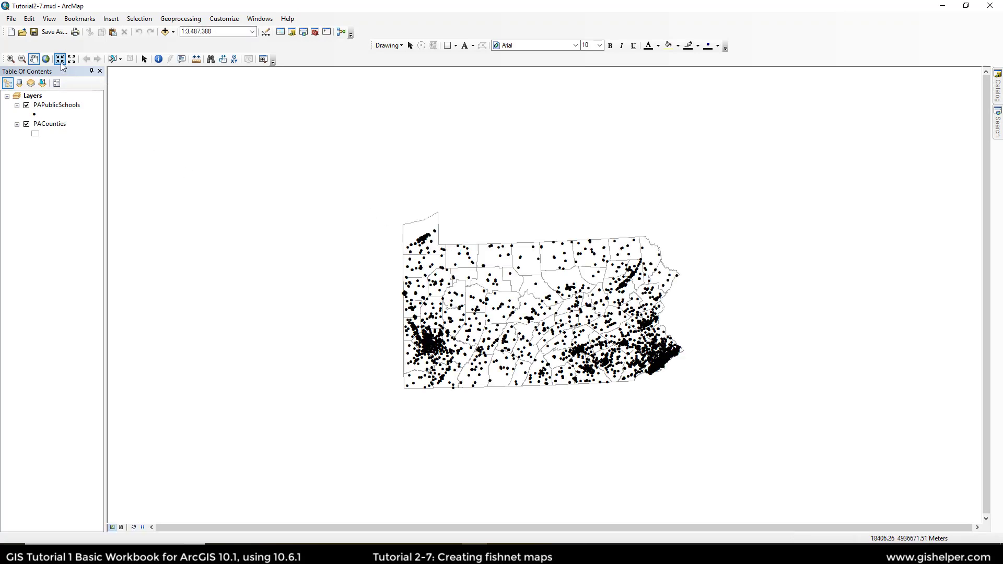
Step: Enlarge the map so Pennsylvania fills the data view, and switch to the Select Elements tool
left_click(11, 58)
left_click_drag(385, 191, 699, 402)
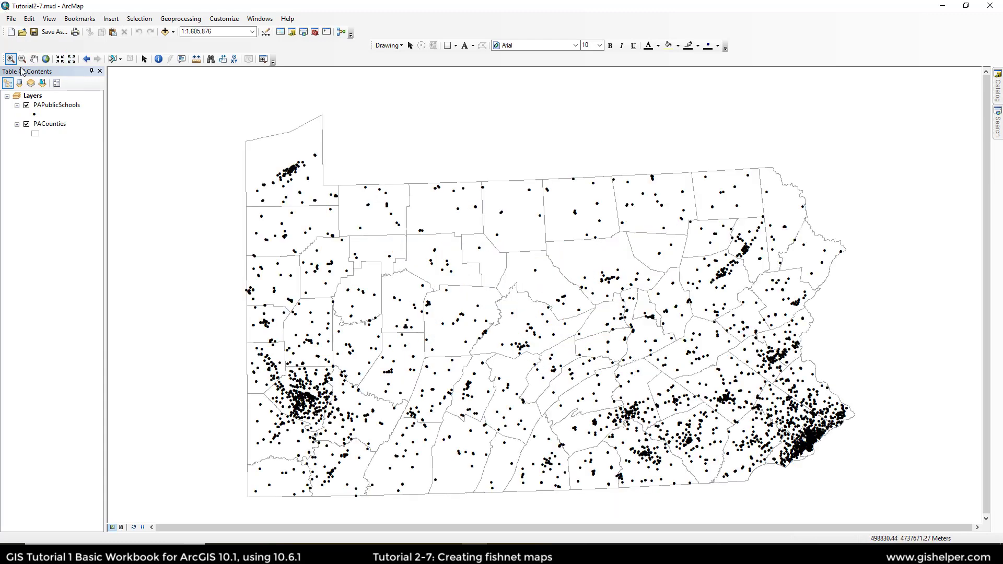
left_click(144, 58)
Step: Switch to File Explorer and open FishnetCalculations.xlsx from the GIST1 DataFiles folder
left_click(269, 554)
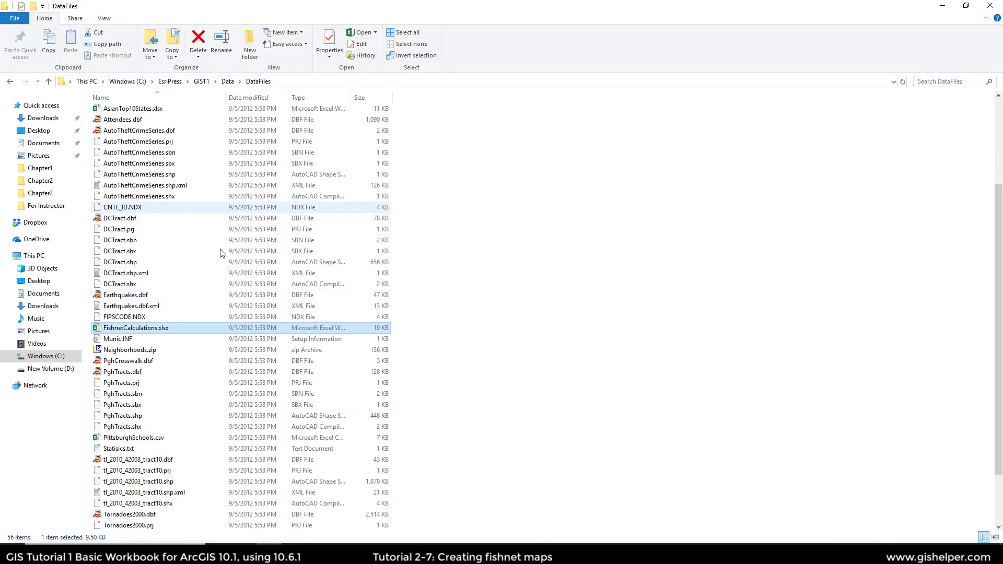
scroll(191, 316, "up", 1)
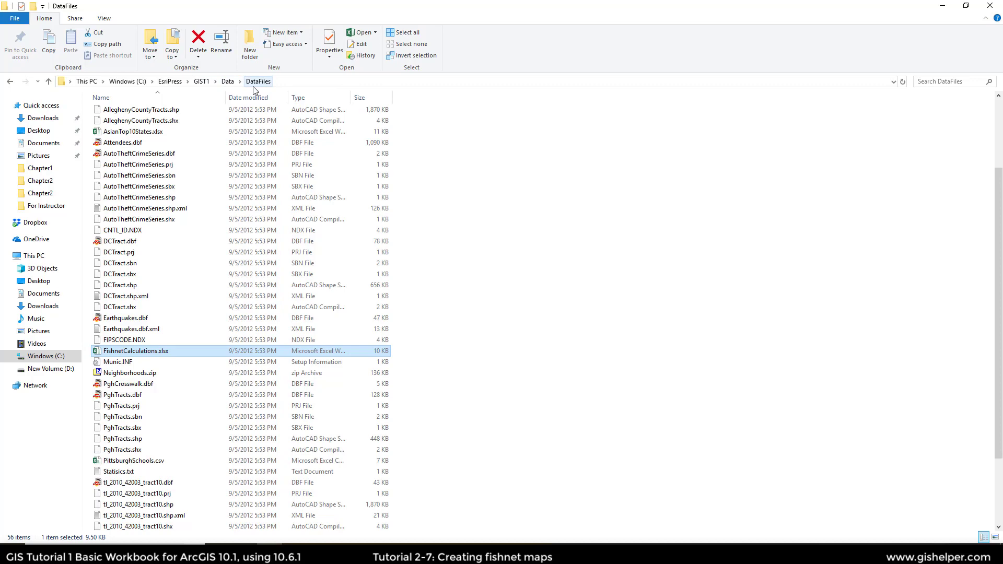
scroll(263, 170, "up", 3)
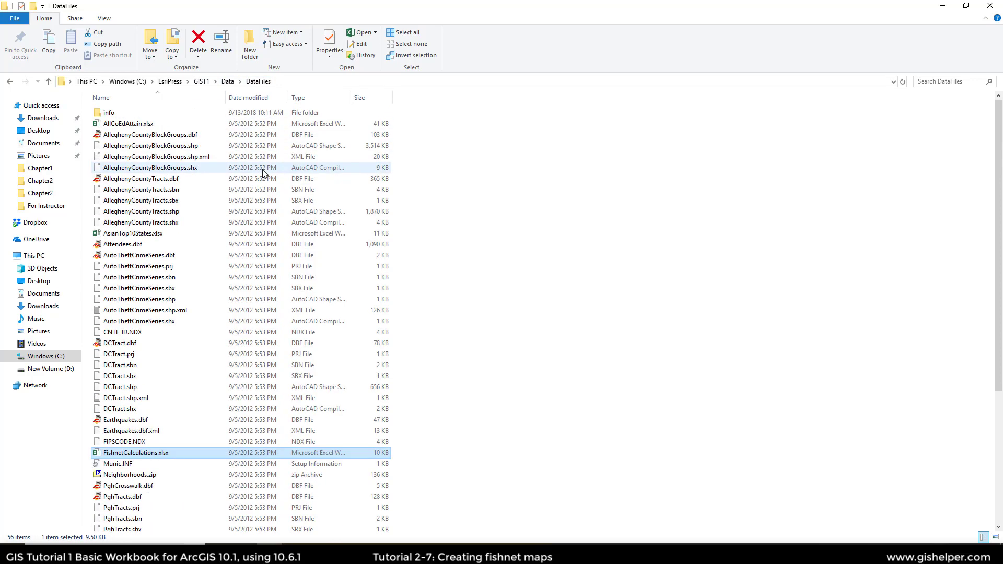
scroll(264, 172, "down", 6)
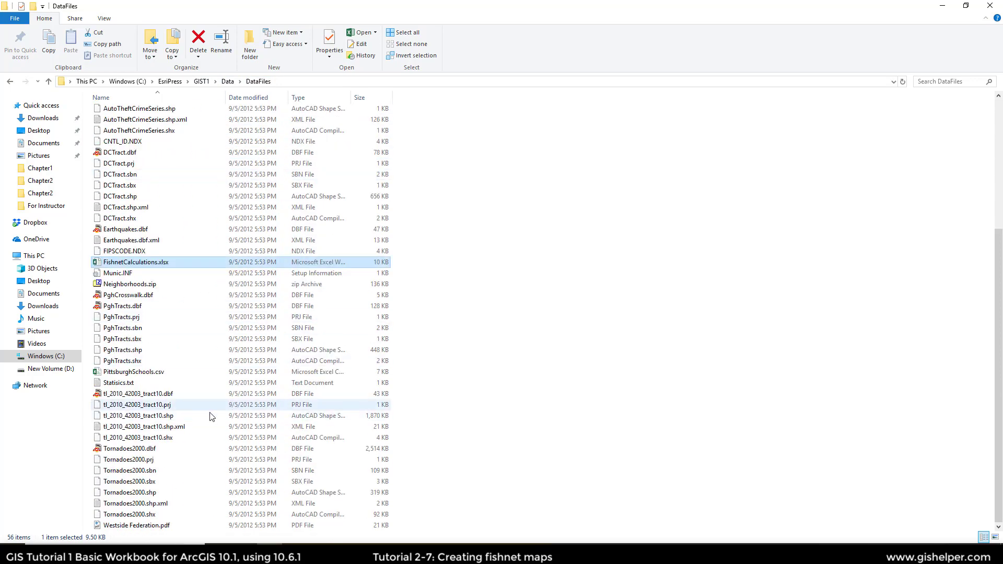
double_click(136, 262)
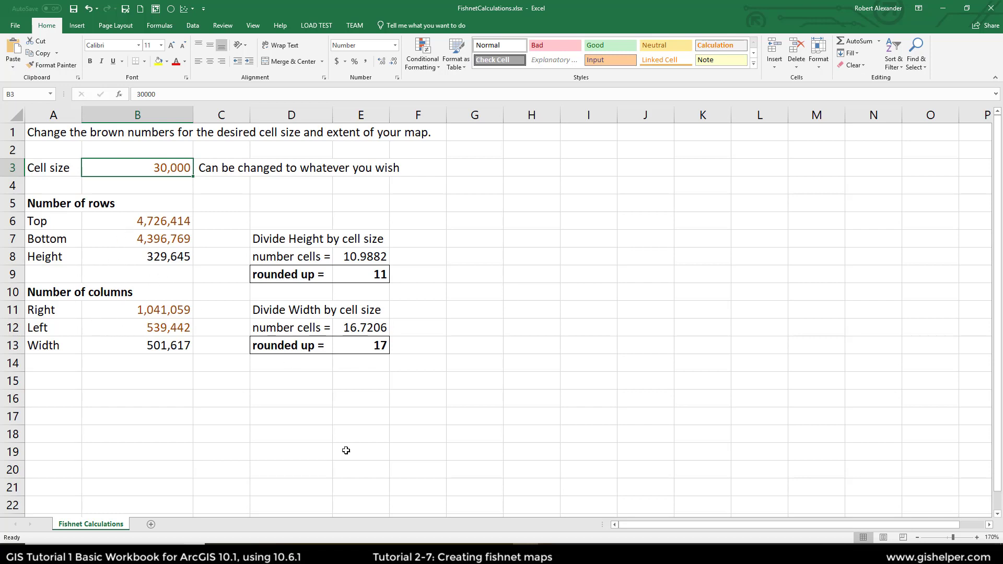
Step: Compare the map of Pennsylvania in ArcMap with the extent and cell size values in the Excel workbook
left_click(474, 553)
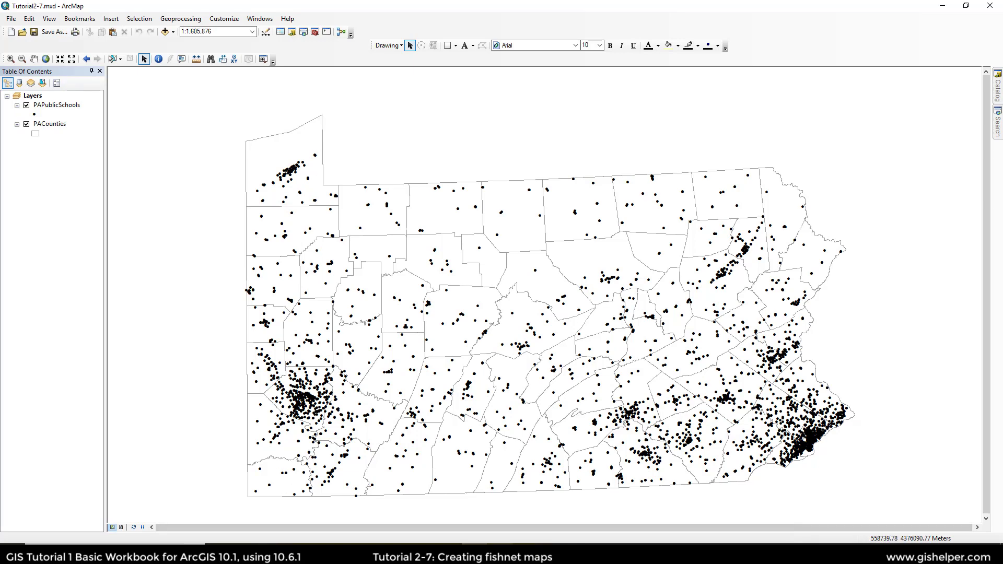
left_click(526, 554)
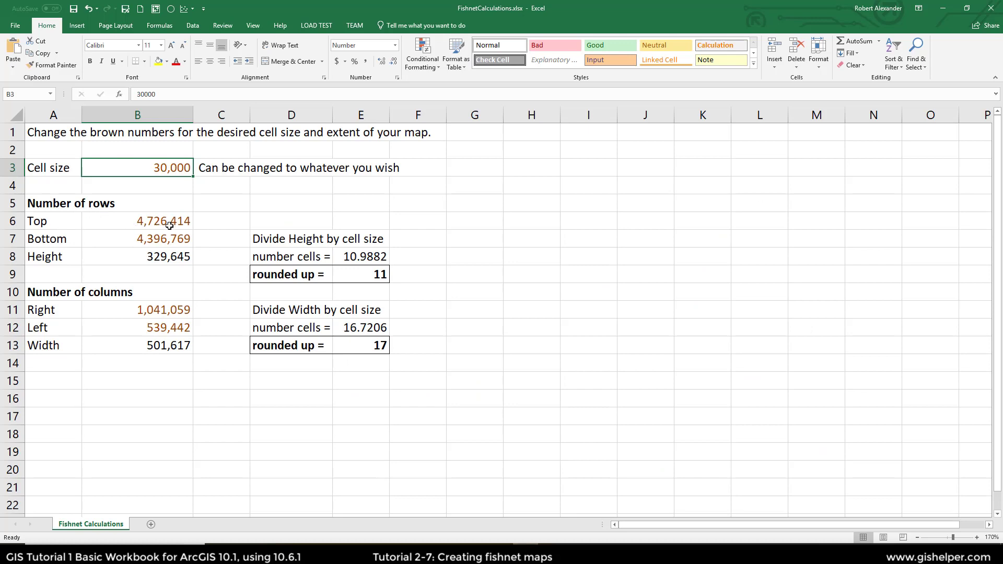
key("alt+Tab")
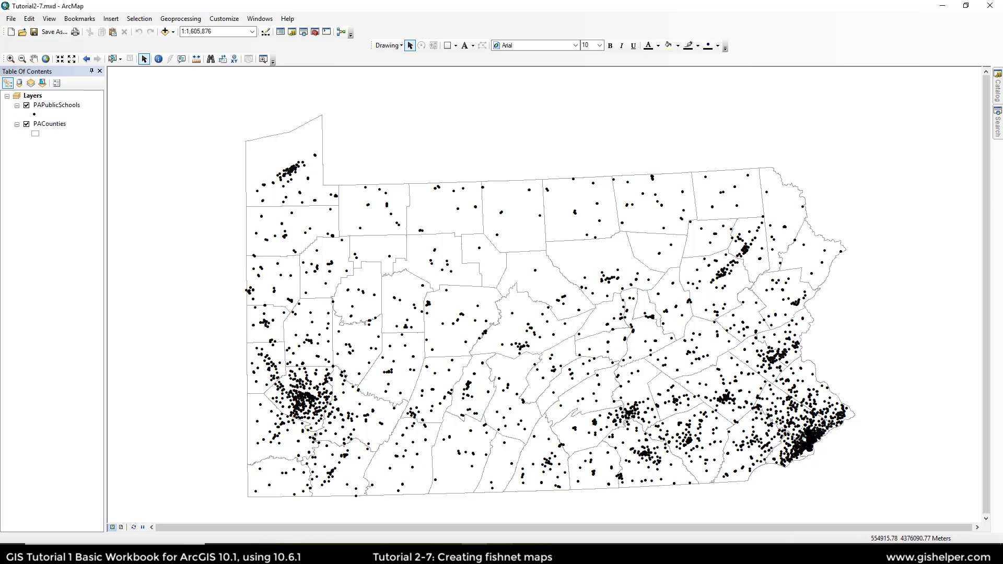
left_click(525, 554)
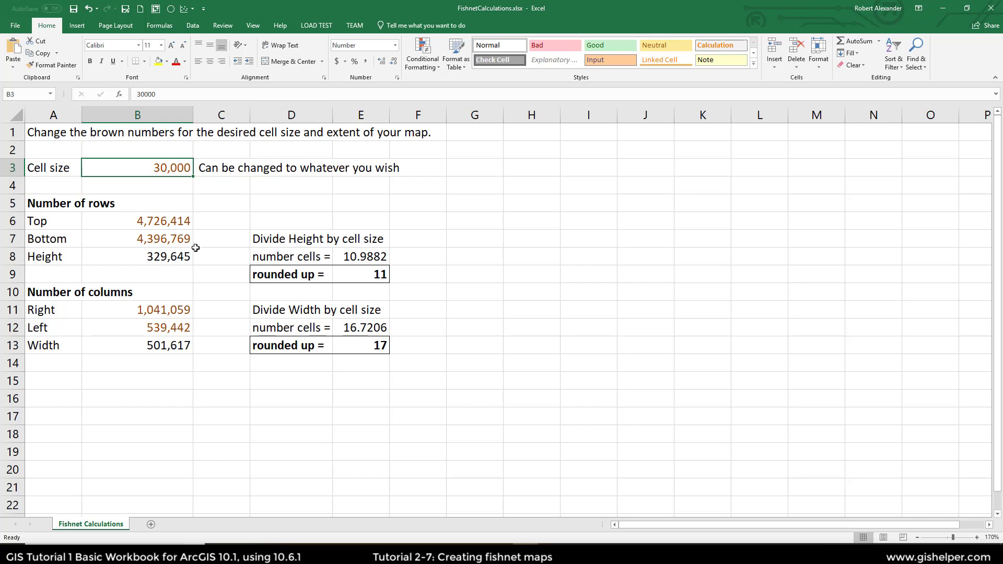
Step: Try a fishnet cell size of 10000 in cell B3
left_click(131, 202)
left_click(149, 175)
type("10000")
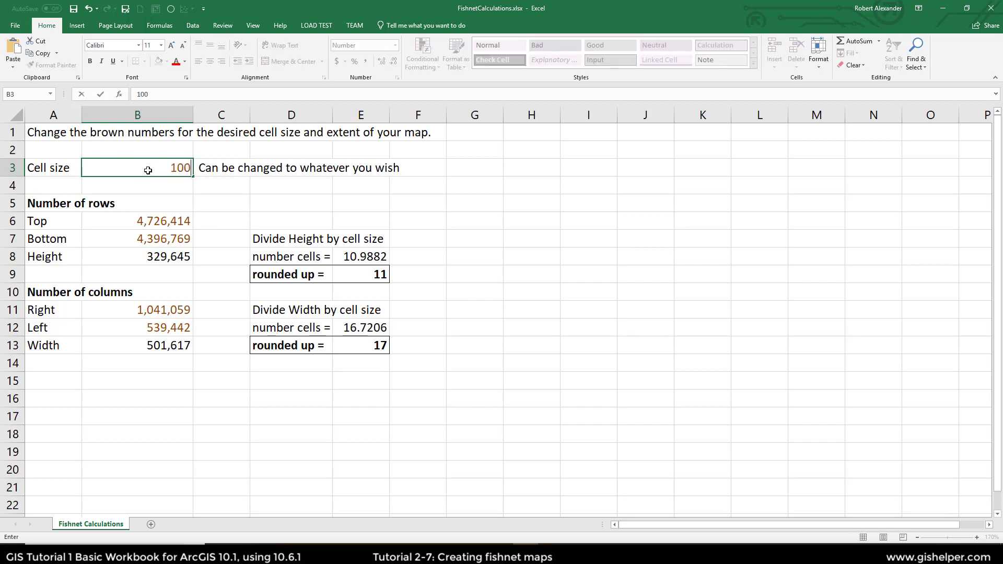
left_click(212, 205)
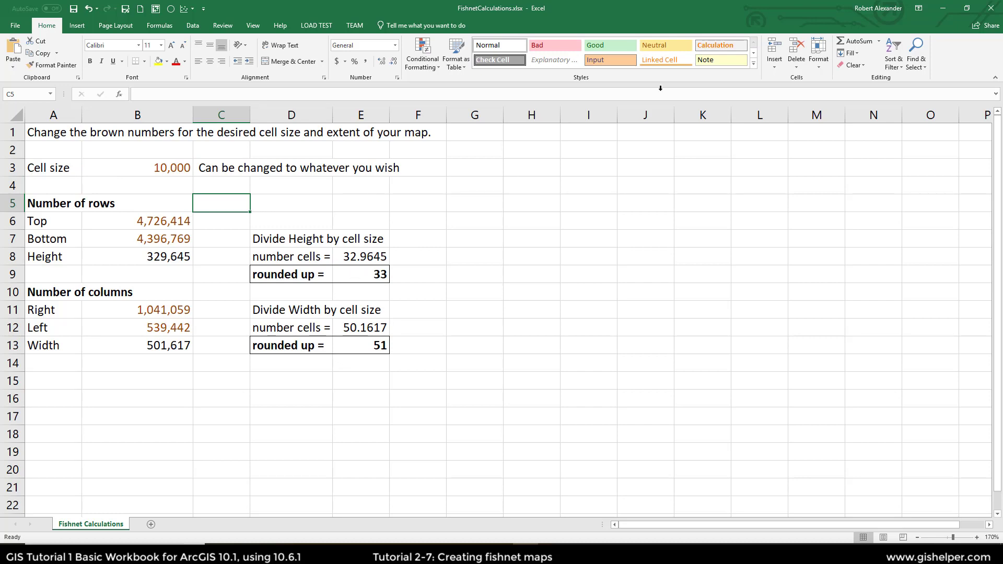
Step: Close FishnetCalculations.xlsx without saving the changes
left_click(988, 7)
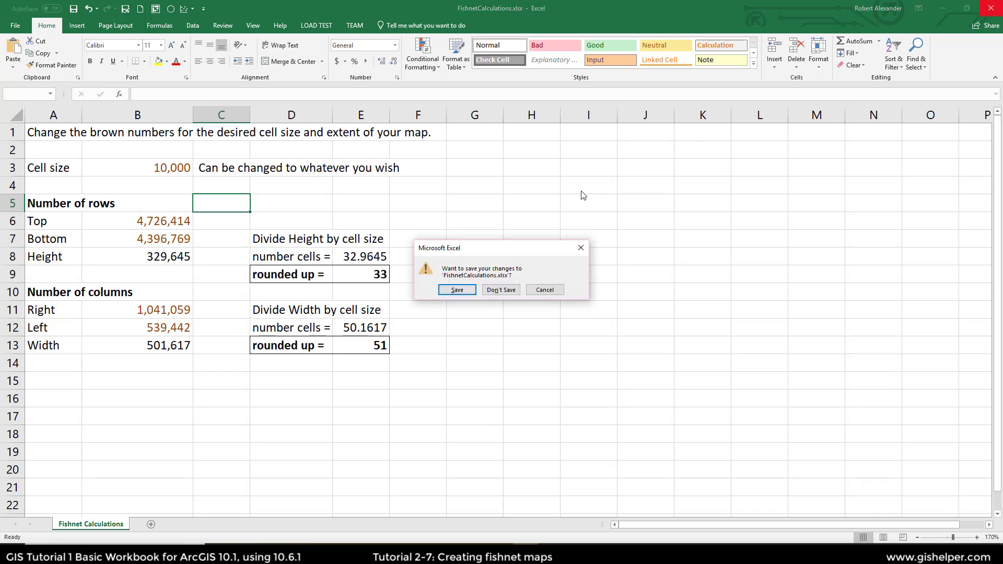
left_click(503, 292)
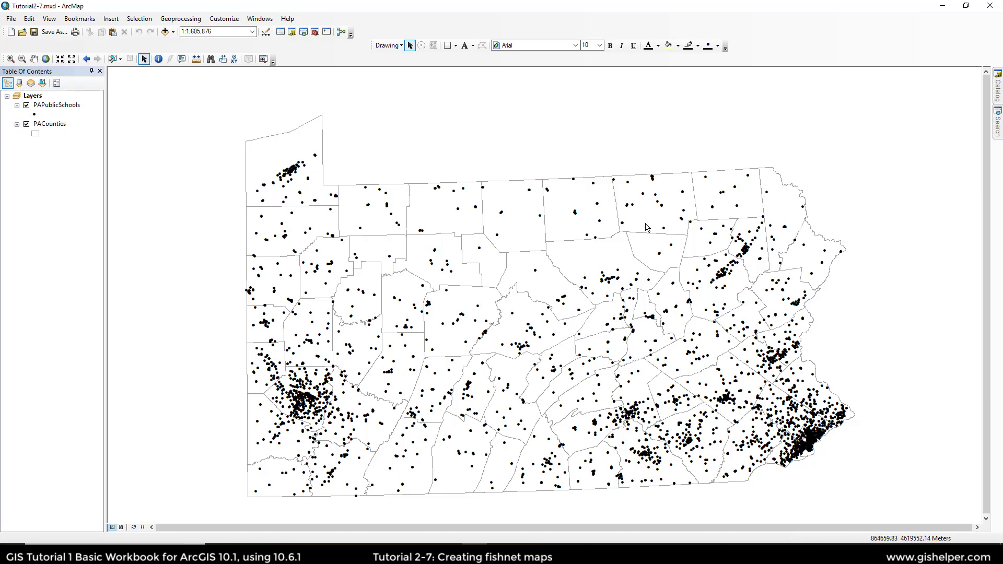
Step: Close the Search window and reopen it
left_click(999, 123)
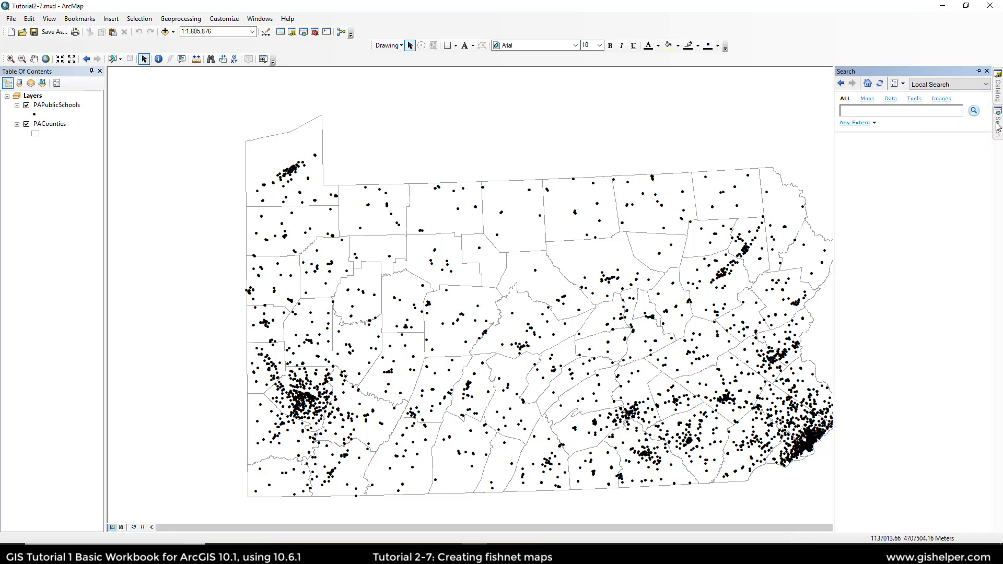
left_click(987, 71)
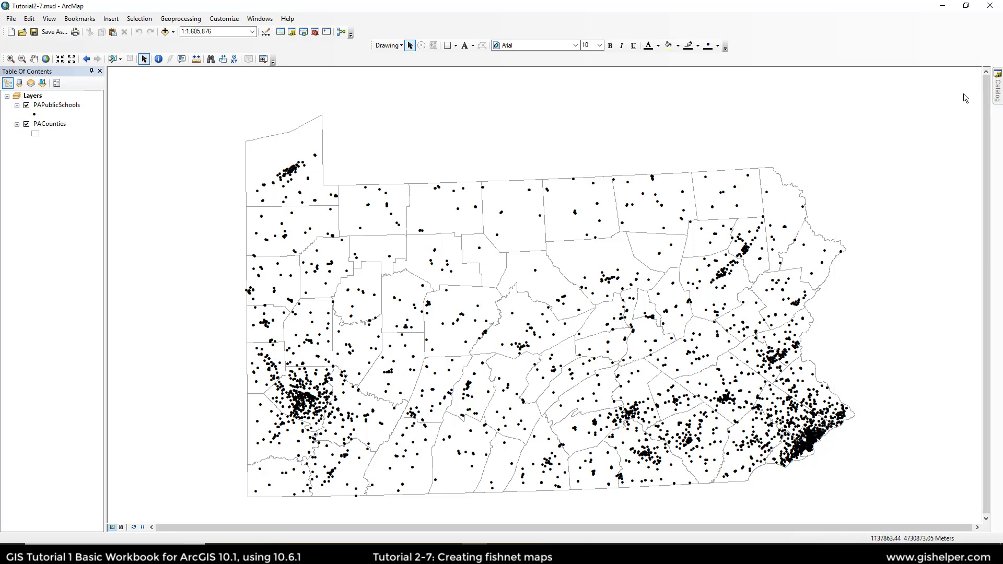
left_click(265, 21)
left_click(281, 90)
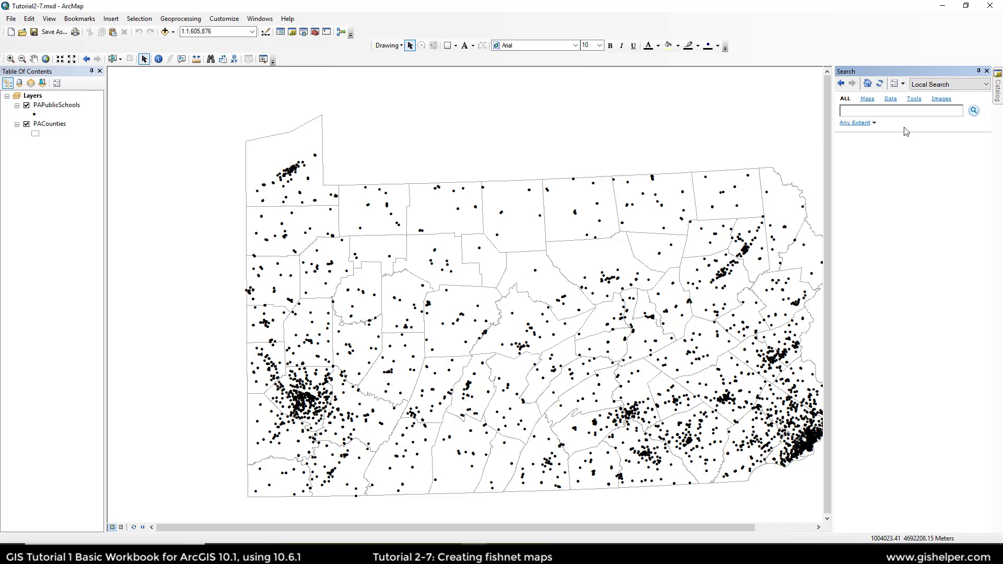
Step: Search all local items for "fishnet" and set the Search window to auto-hide
type("fishnet")
key("Return")
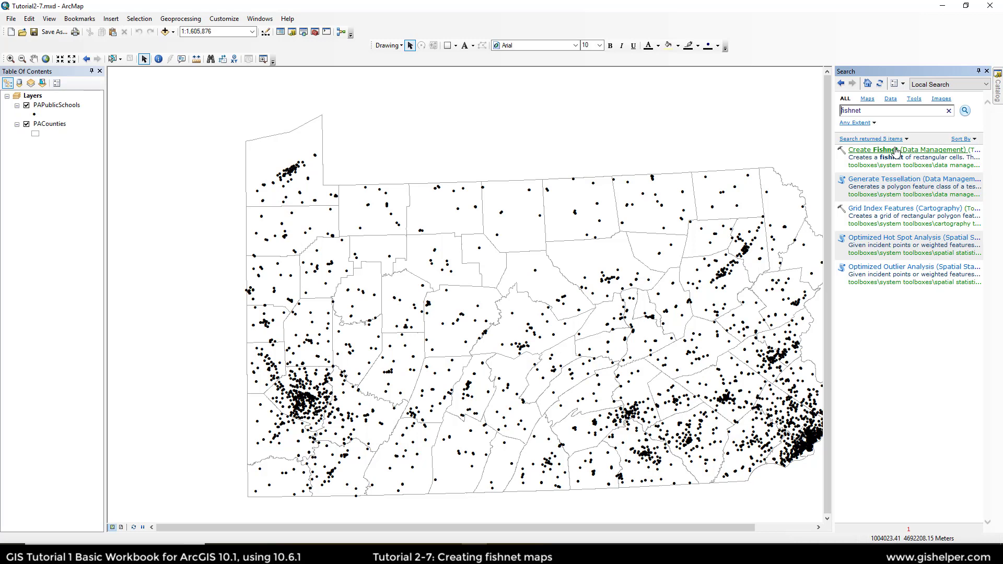
left_click(979, 71)
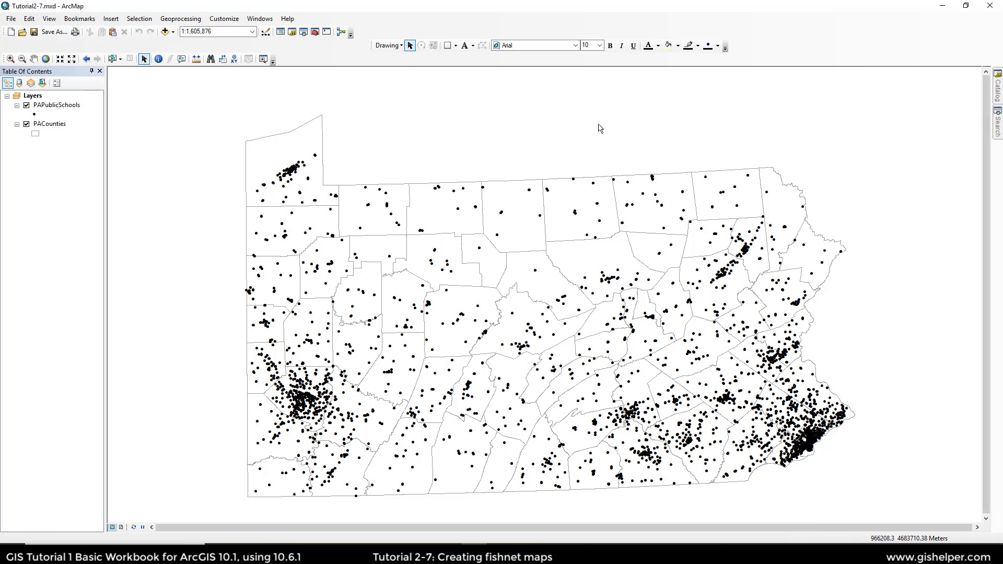
Step: Open ArcToolbox and dock it in one pinned tabbed group with the Catalog and Search windows
left_click(315, 33)
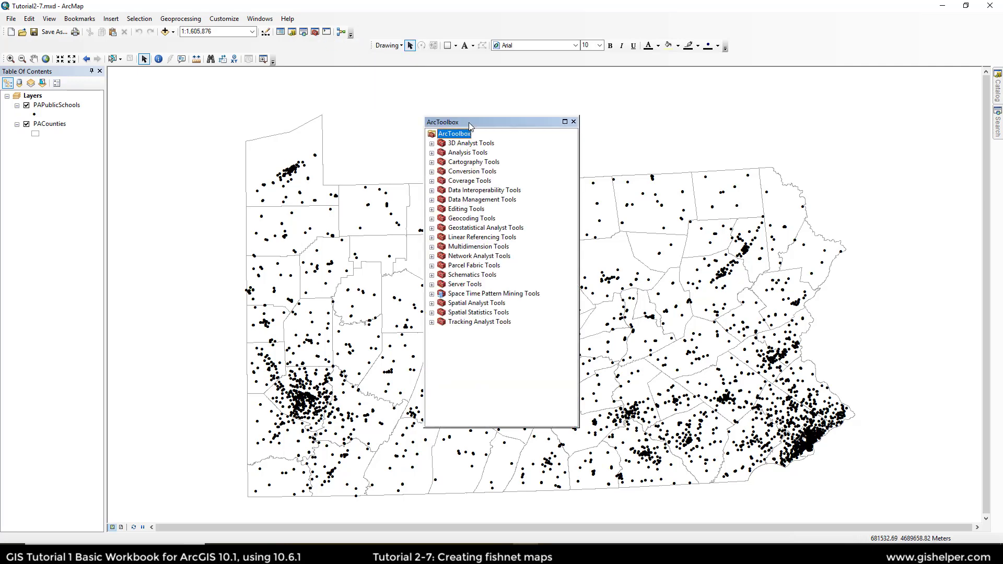
left_click_drag(469, 123, 982, 306)
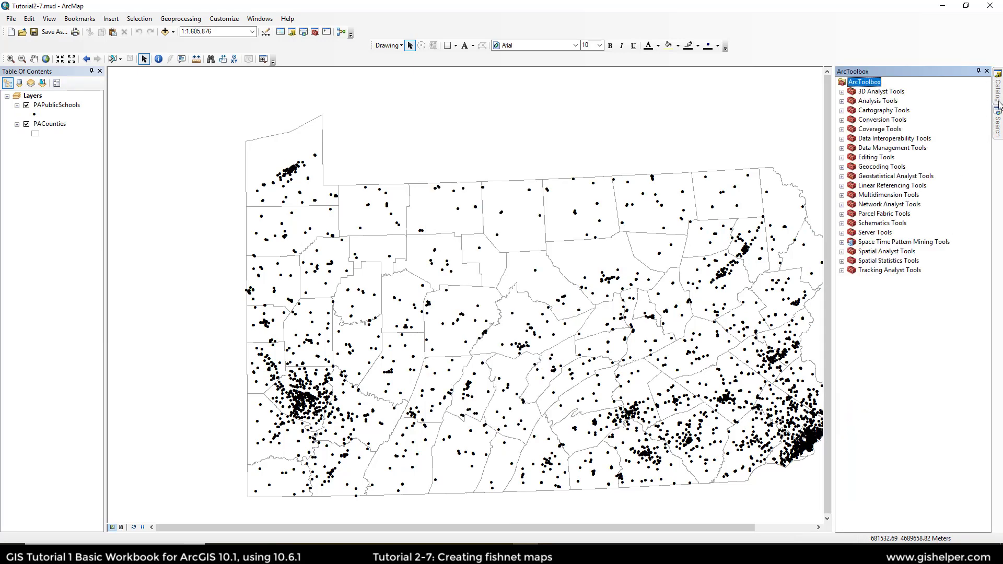
mouse_move(999, 126)
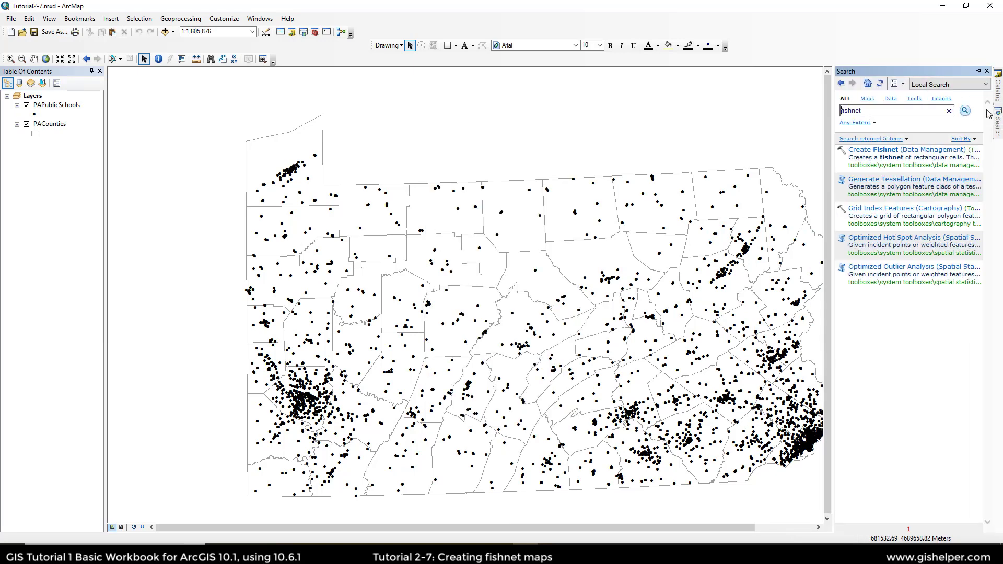
left_click(980, 71)
left_click_drag(912, 73, 765, 300)
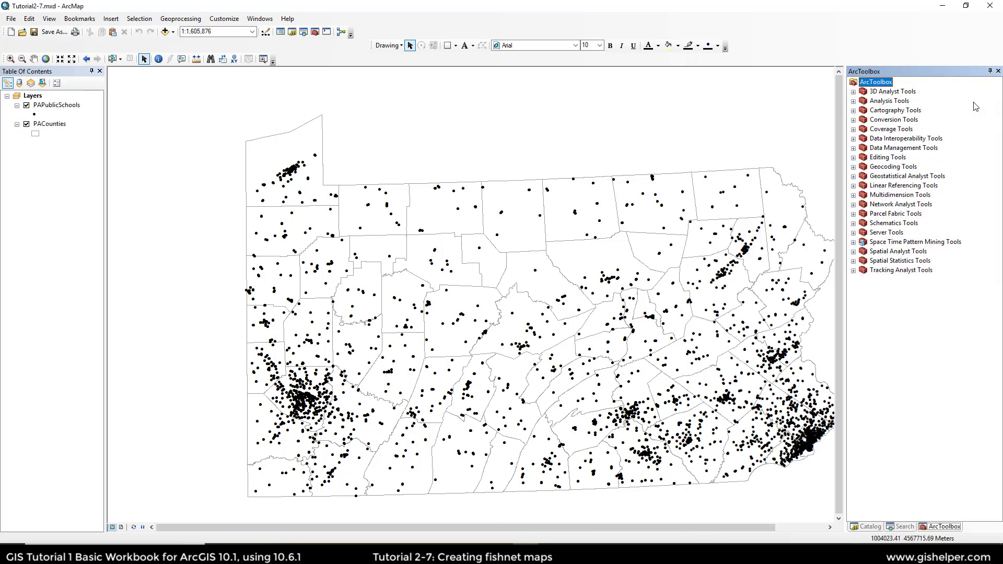
Step: View the docked Catalog and Search windows, and return to ArcToolbox
left_click(867, 528)
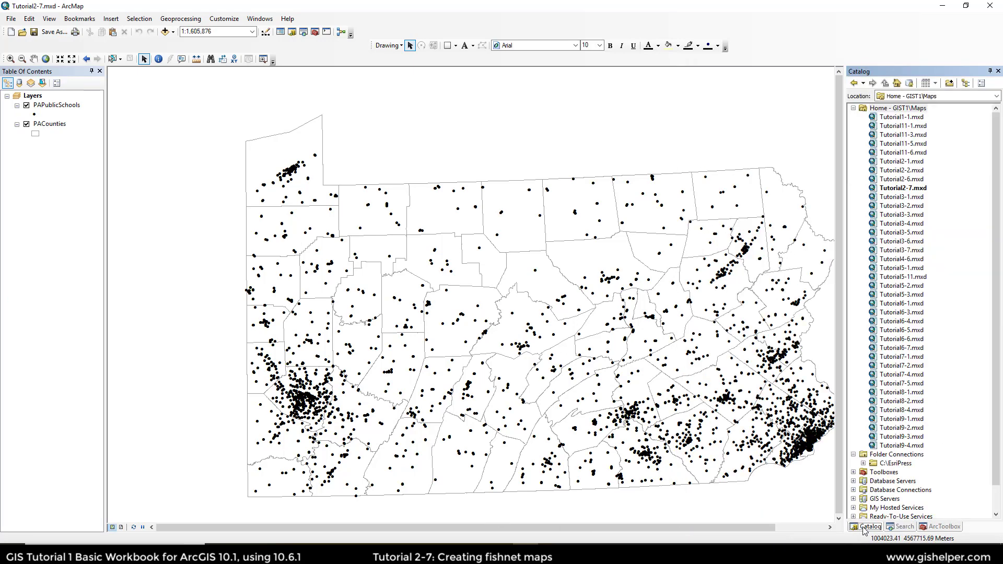
left_click(900, 527)
left_click(941, 527)
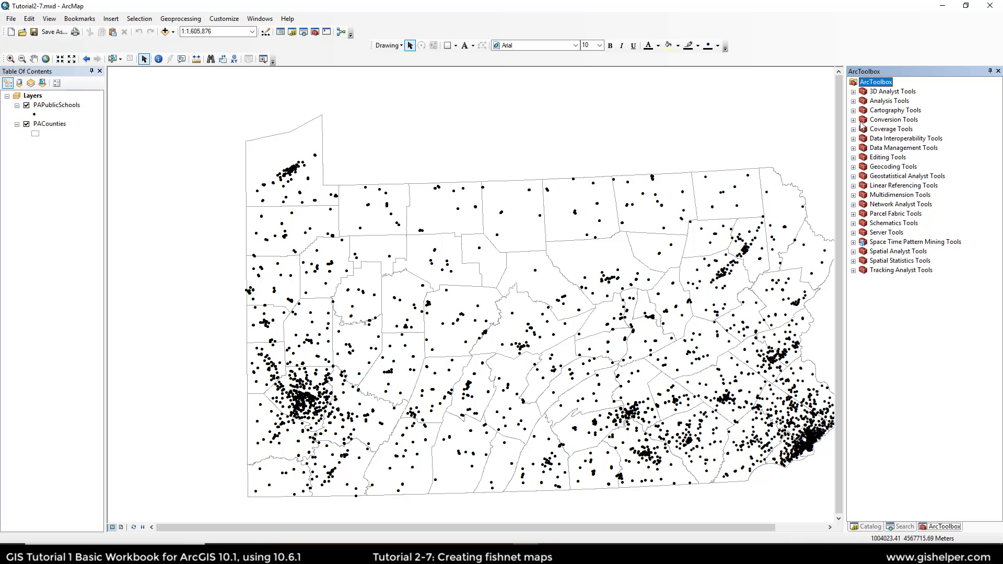
Step: Open the Create Fishnet tool from the Sampling toolset in Data Management Tools, and enlarge its dialog to show all parameters
left_click(854, 149)
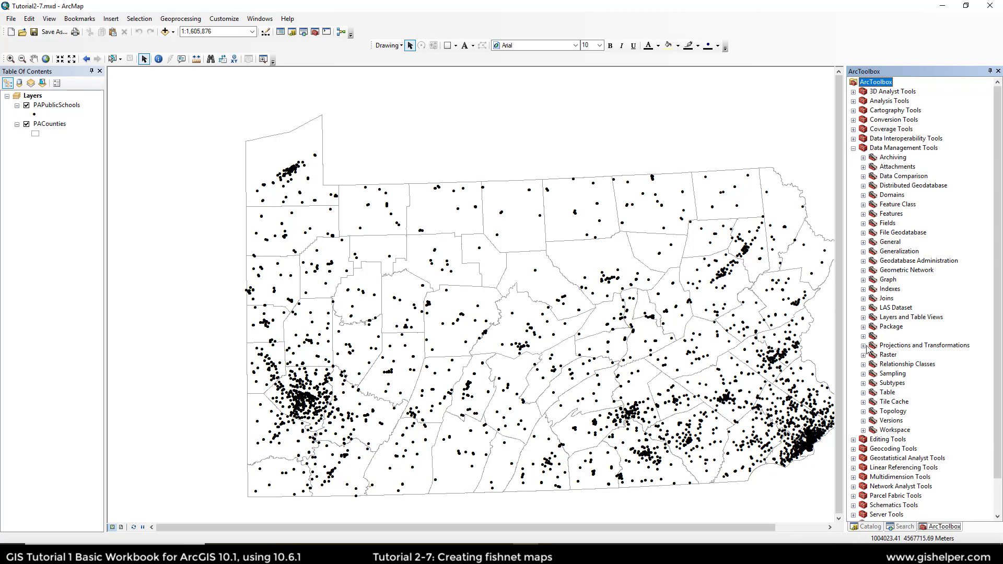
left_click(864, 374)
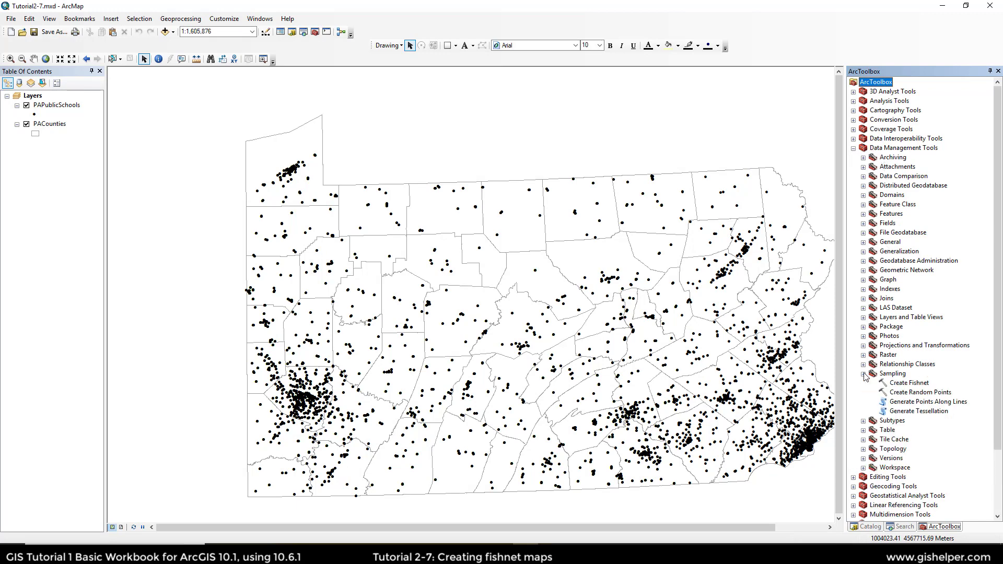
left_click(907, 388)
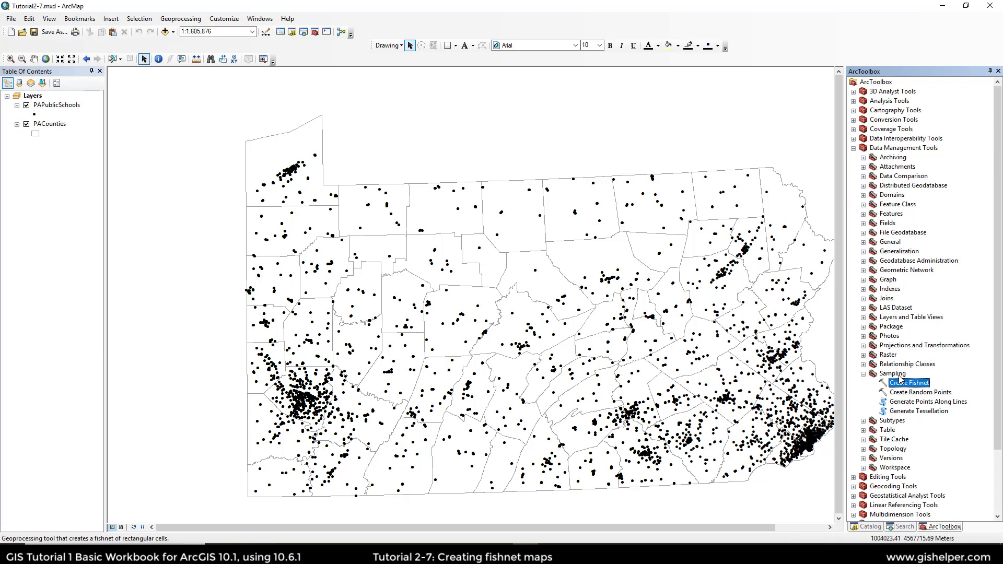
double_click(909, 385)
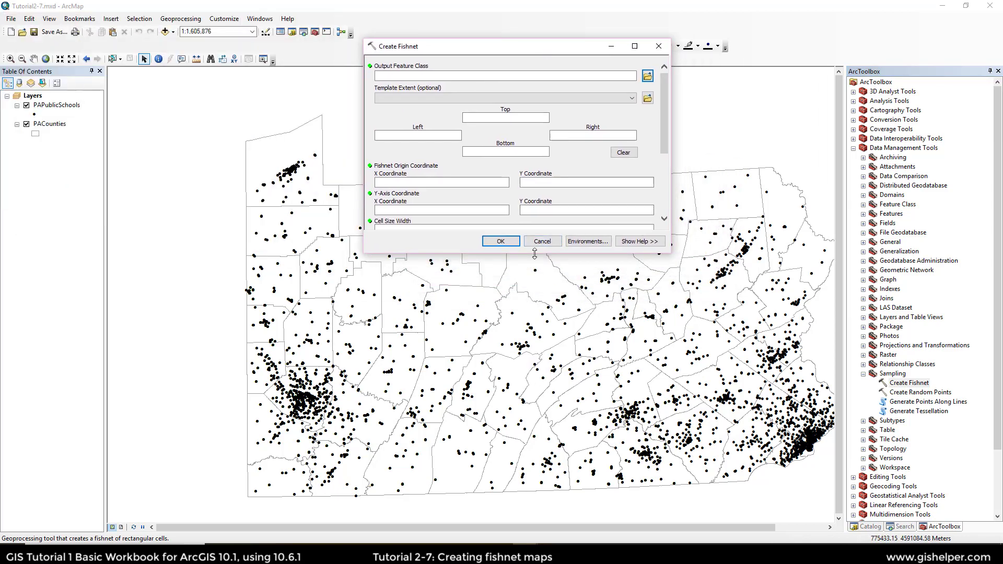
left_click_drag(537, 253, 532, 412)
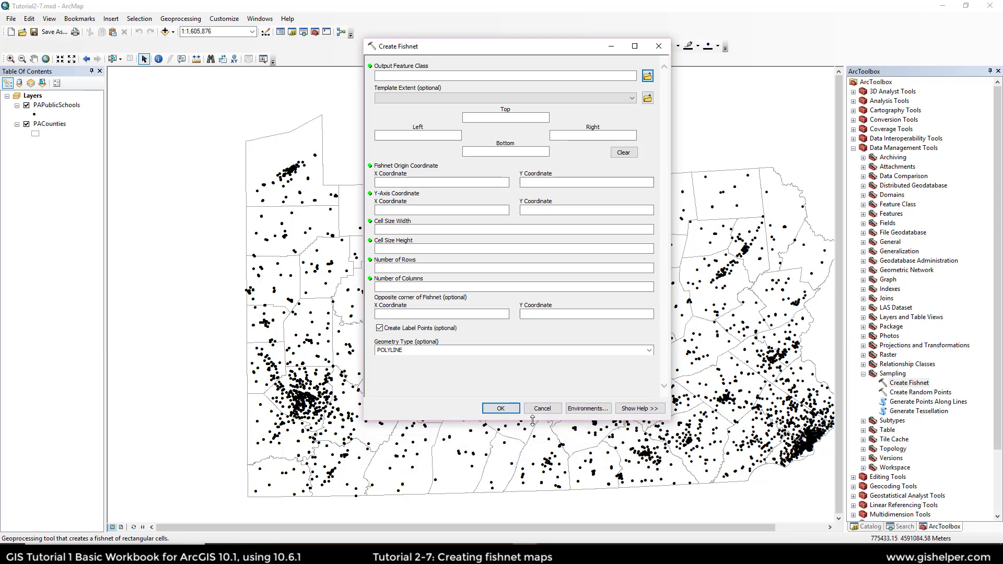
Step: Show the Create Fishnet tool's help and read the descriptions of its extent, coordinate, cell size and row parameters
left_click_drag(493, 53, 375, 57)
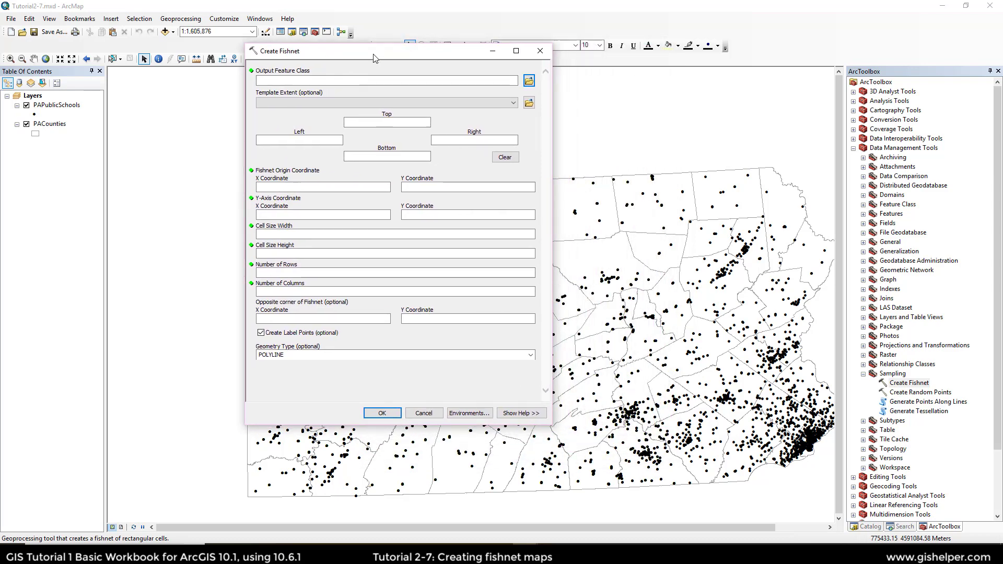
left_click(522, 413)
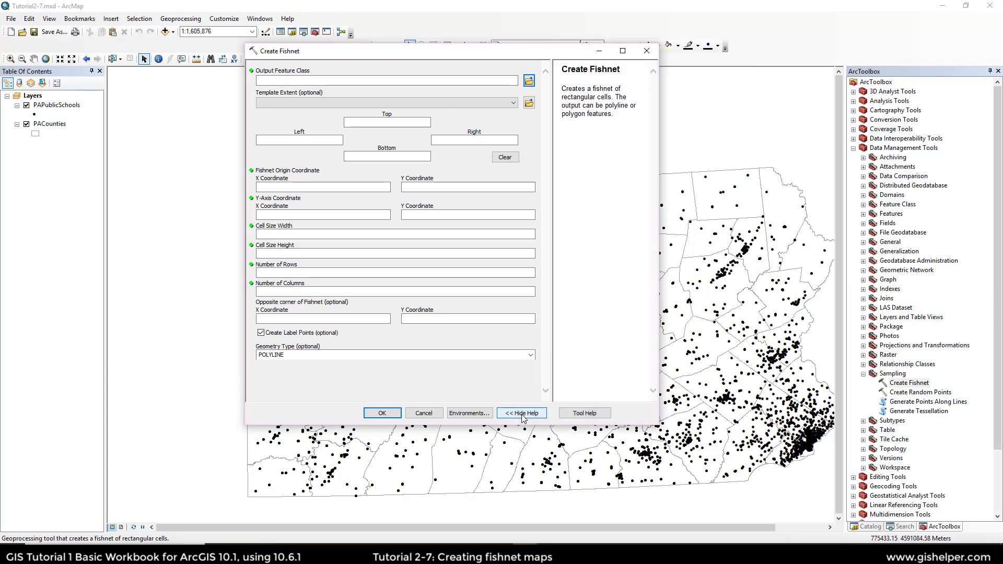
left_click(460, 81)
left_click(450, 103)
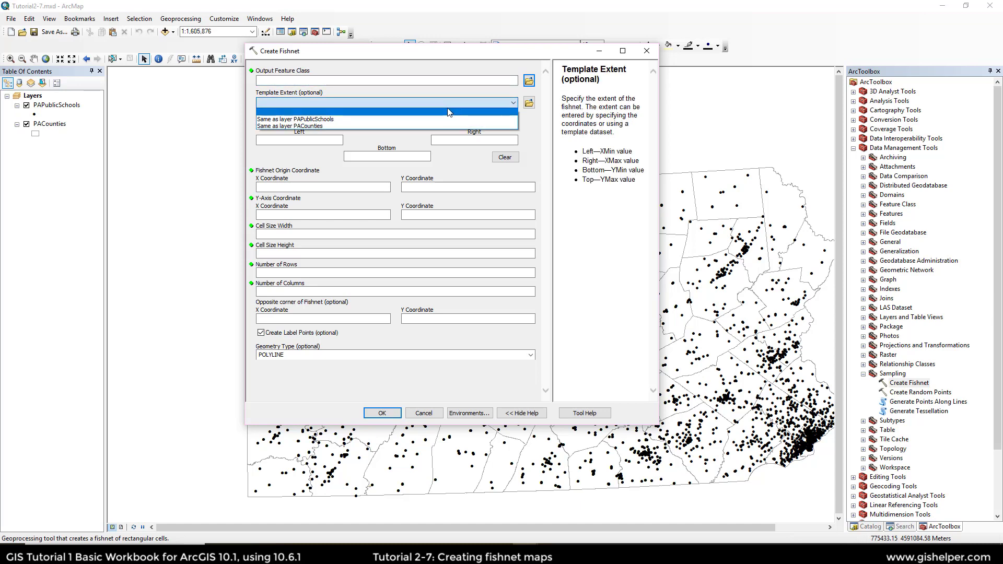
left_click(449, 112)
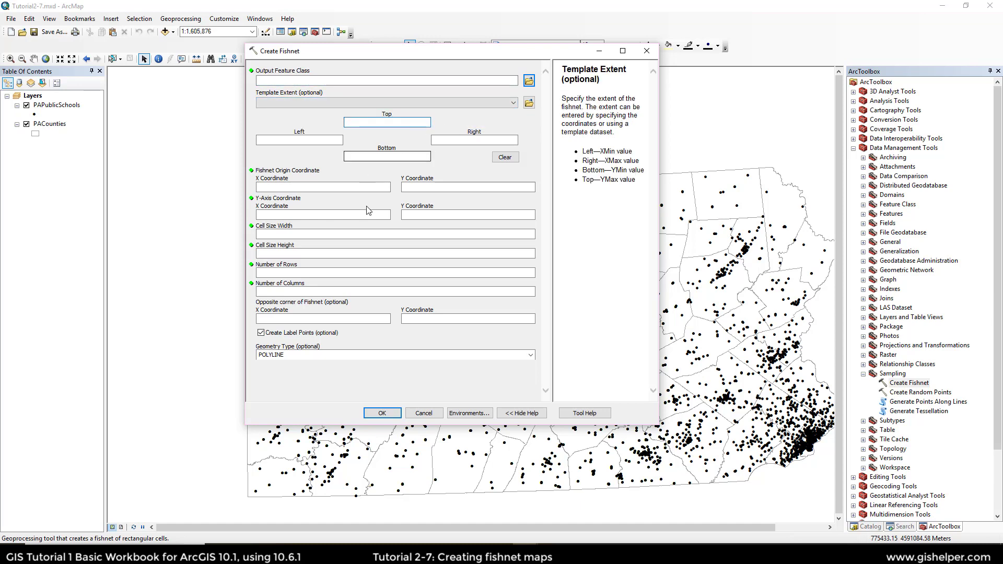
left_click(470, 187)
left_click(471, 214)
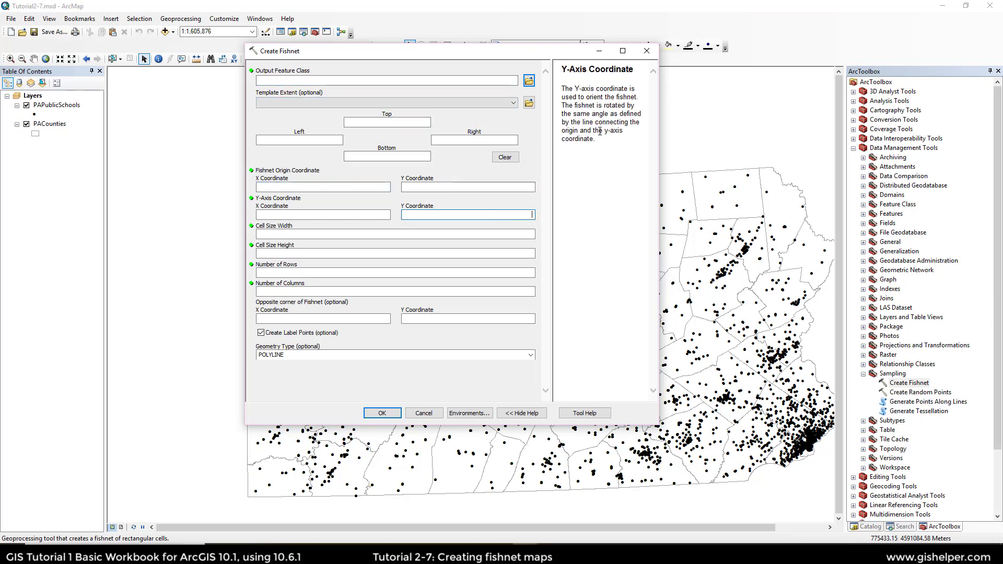
left_click(476, 234)
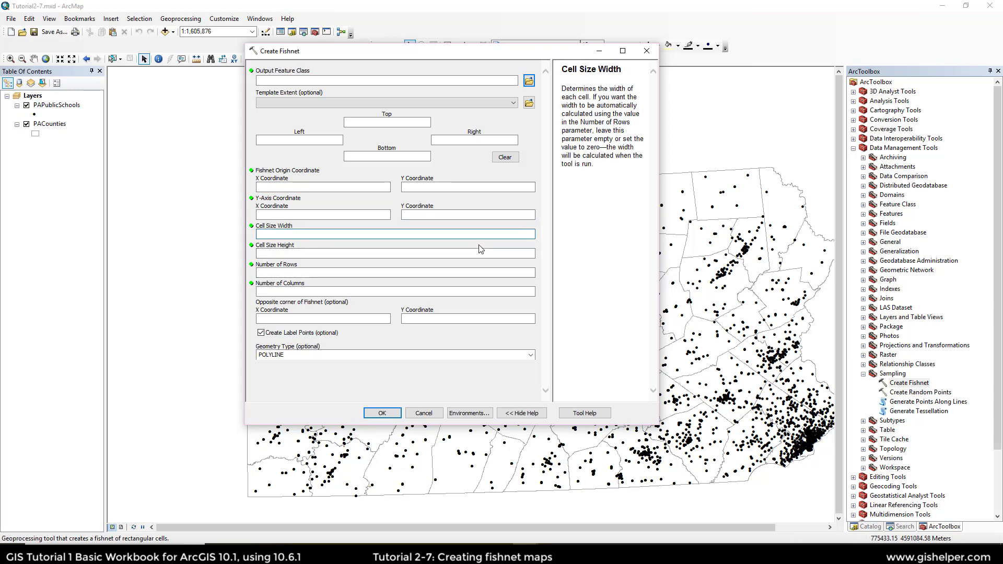
left_click(481, 253)
left_click(470, 273)
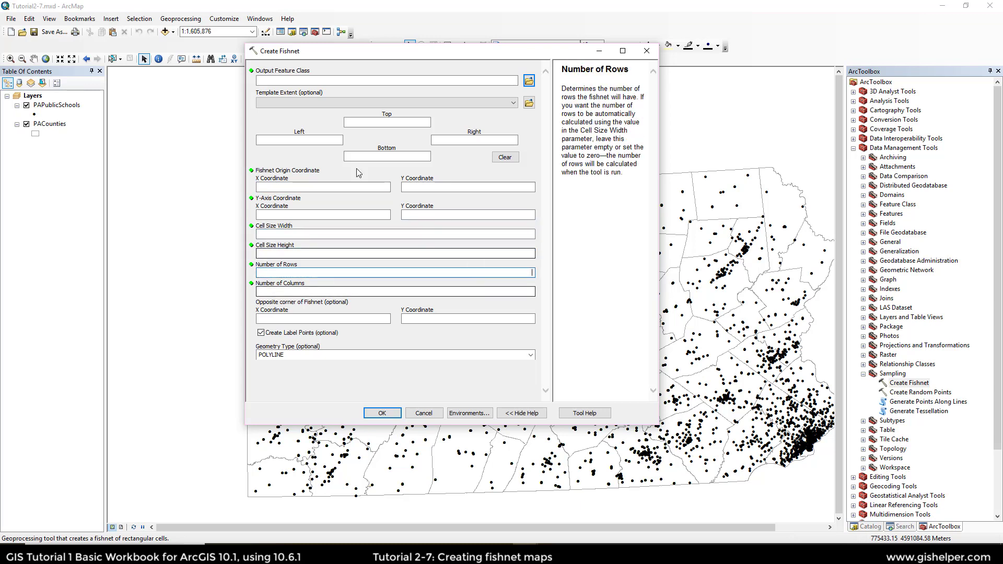
Step: Set the output feature class to Fishnet.shp in the Chapter2 folder, saved as type Feature Class
left_click(309, 80)
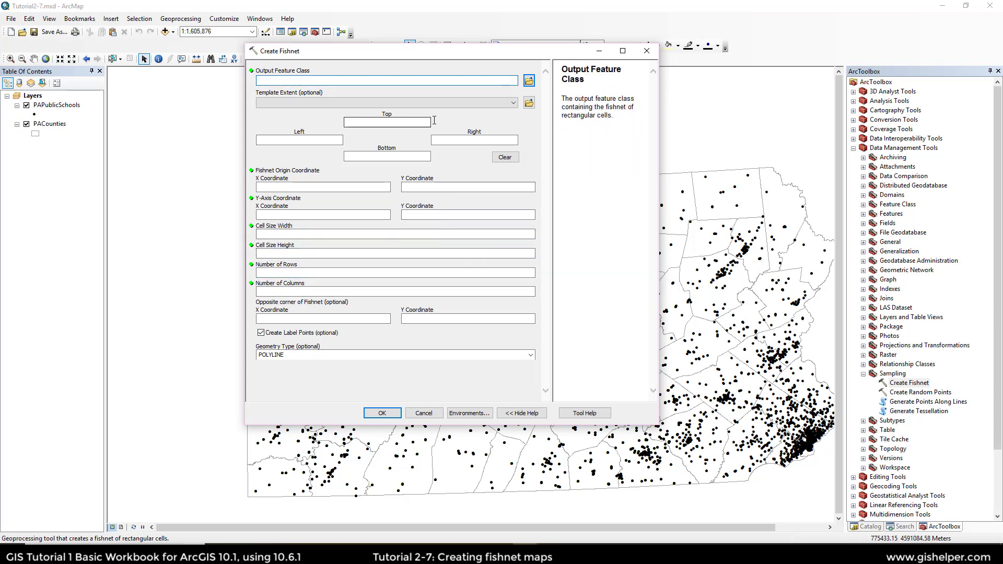
left_click(529, 80)
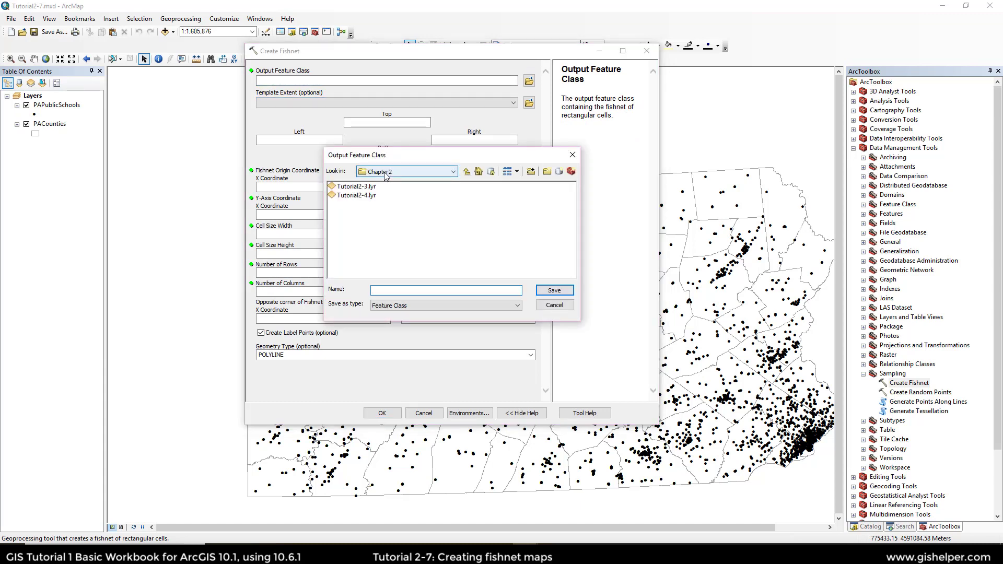
type("Fishnet")
left_click(510, 307)
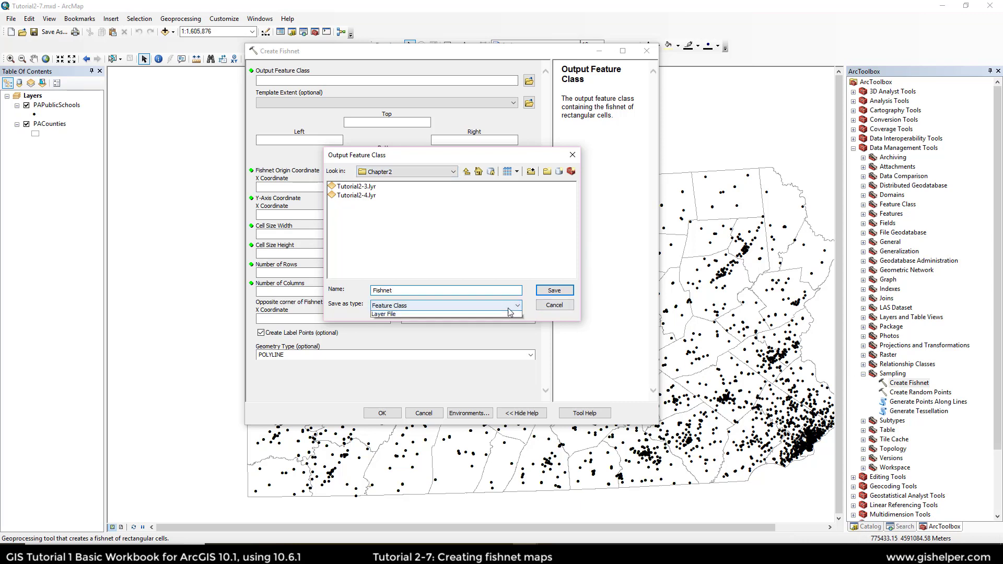
left_click(497, 315)
left_click(484, 291)
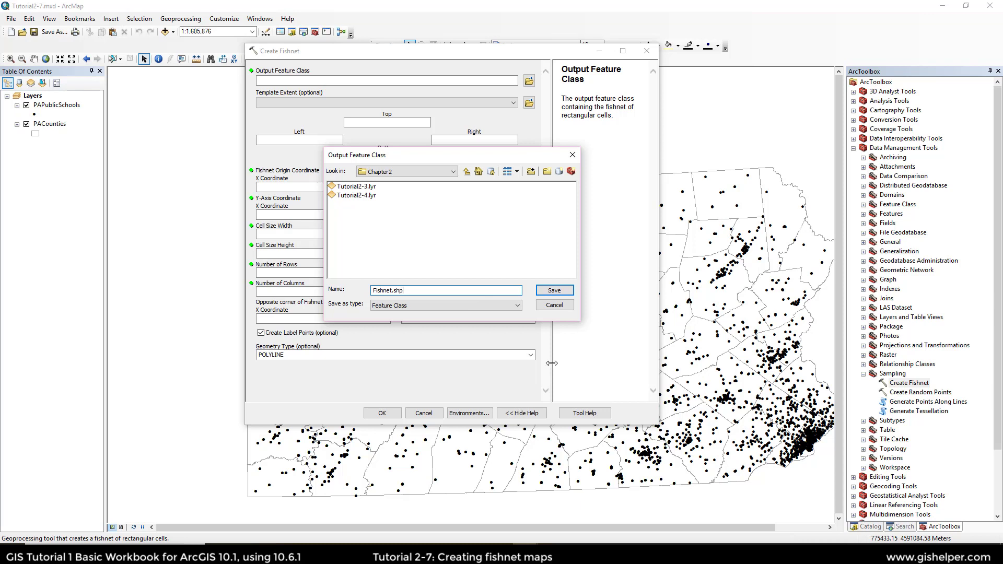
left_click(546, 291)
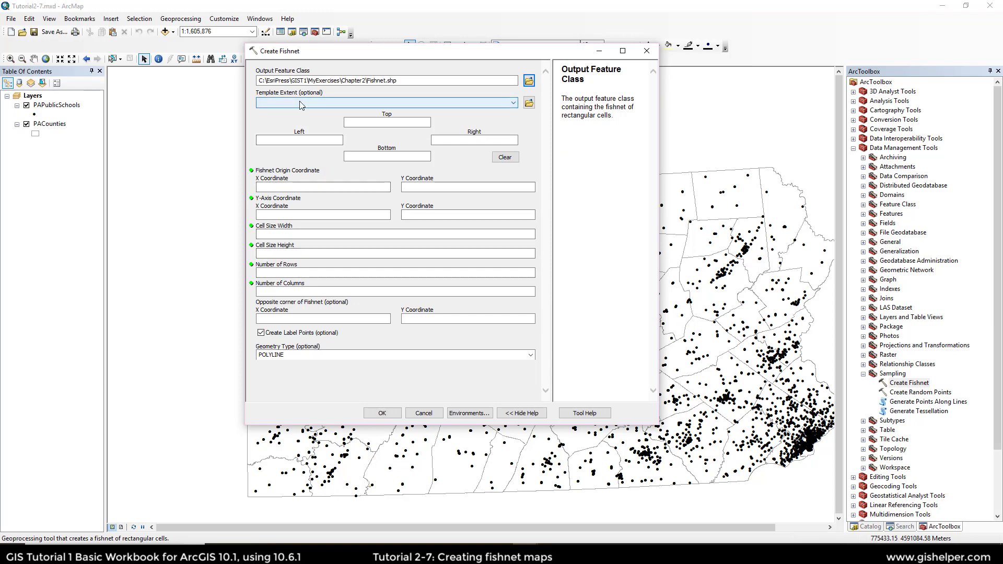
Step: Set the template extent to the same as layer PACounties, and the cell size width and height to 10000
left_click(301, 103)
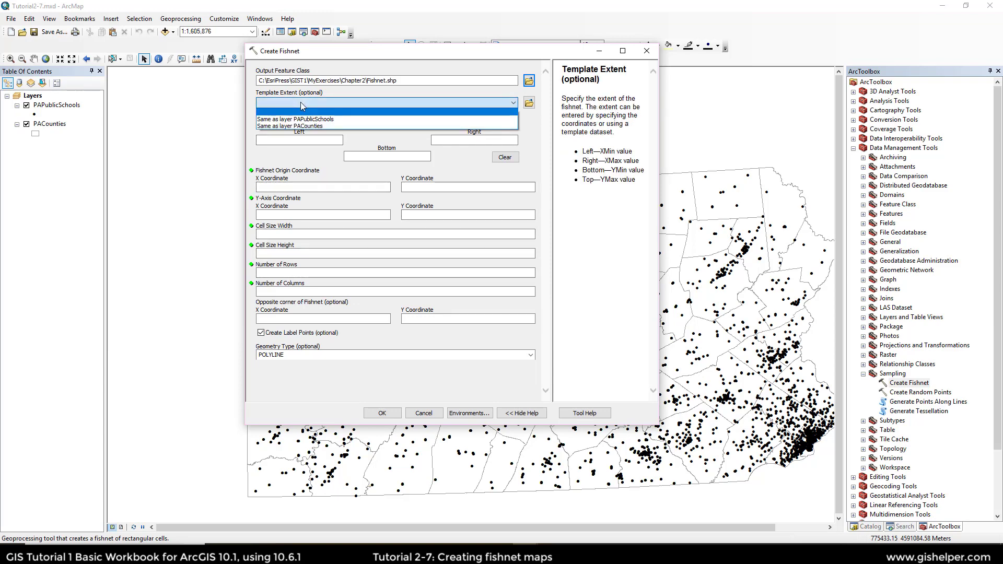
left_click(319, 127)
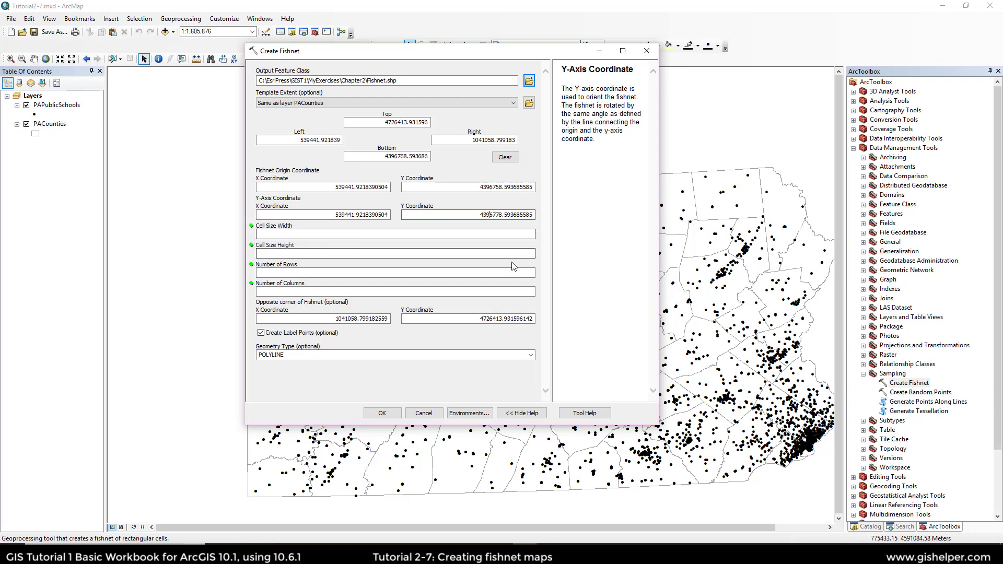
key("Tab")
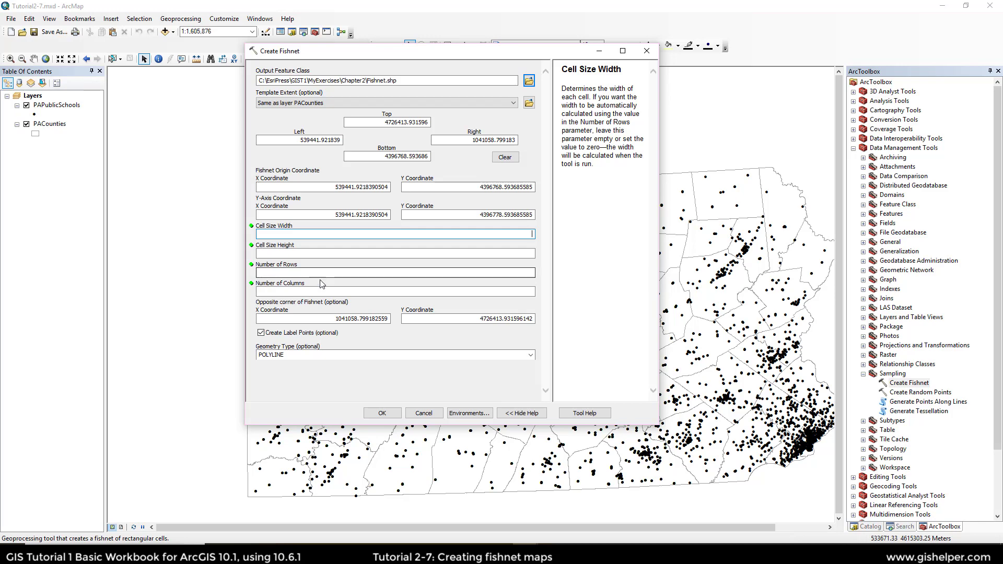
type("10000")
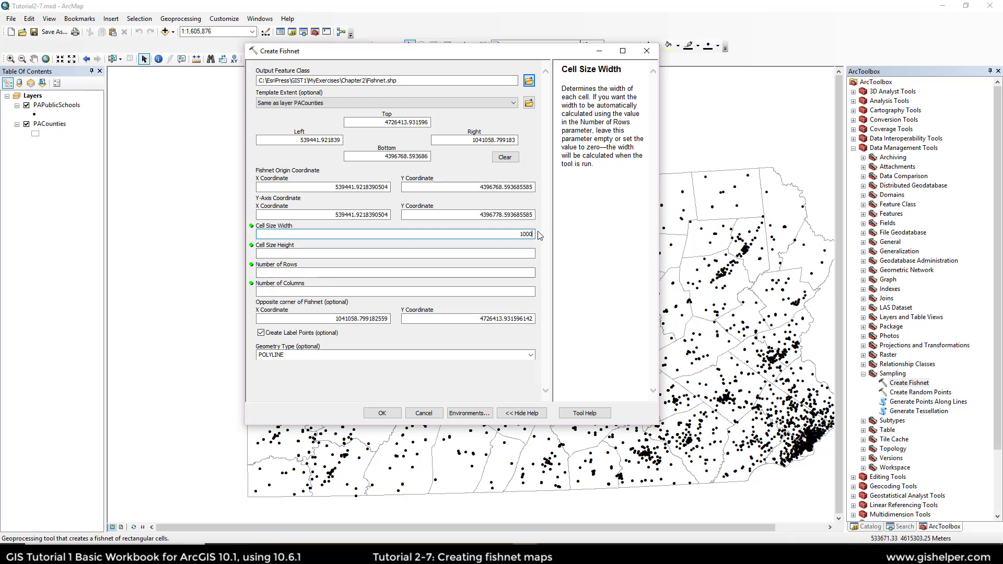
left_click(521, 255)
type("1")
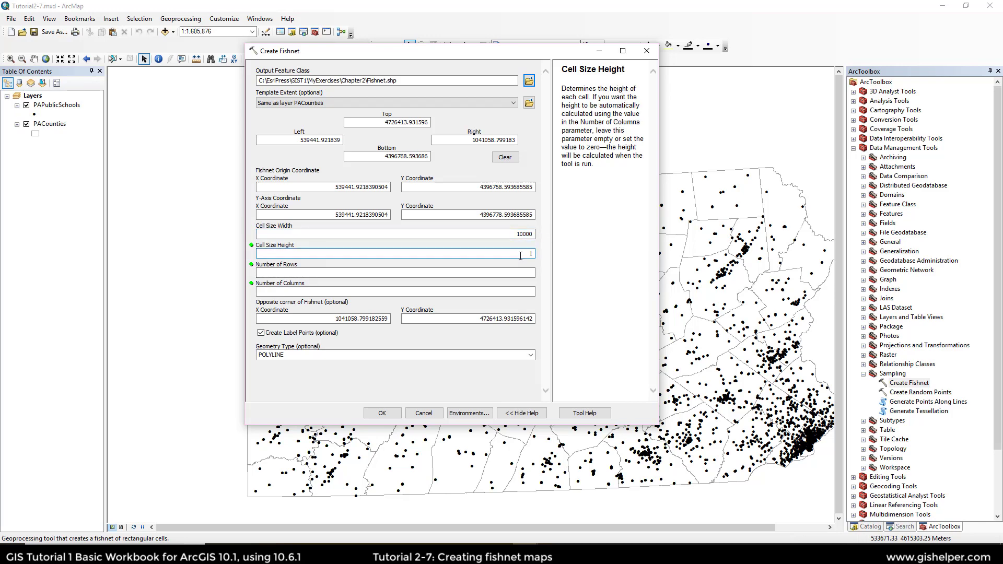
type("0000")
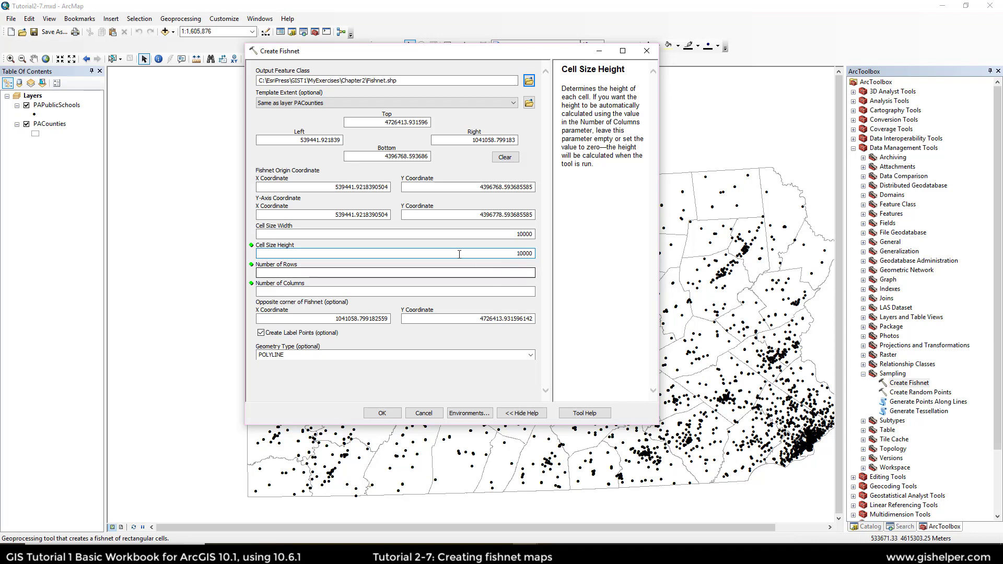
left_click(418, 234)
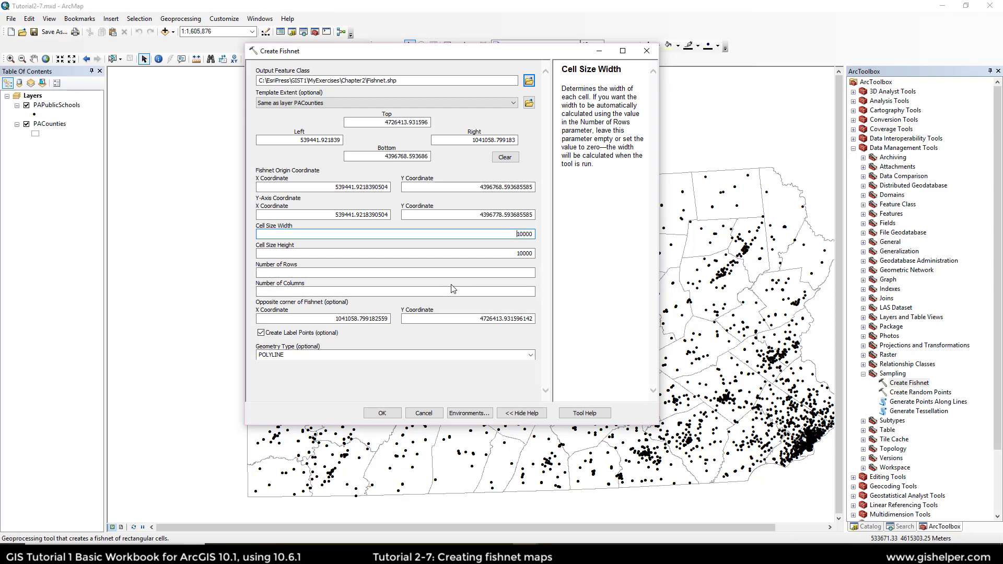
Step: Set the fishnet's number of rows to 33 and number of columns to 51
left_click(482, 273)
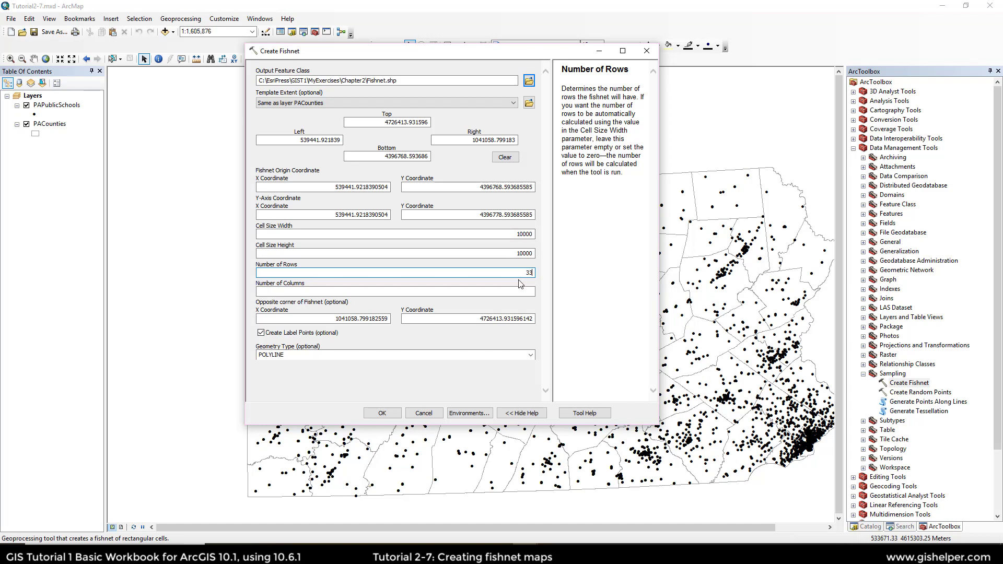
left_click(522, 291)
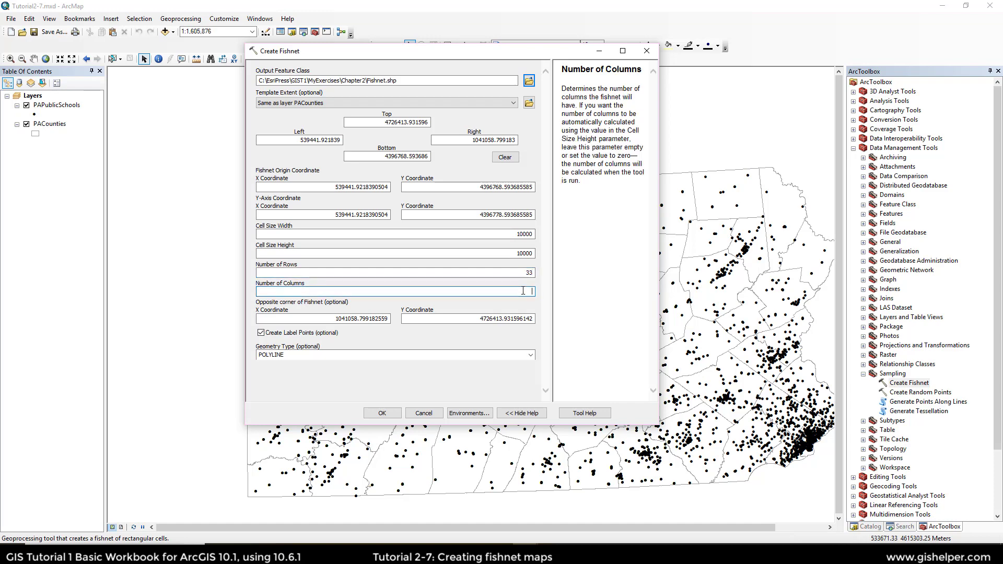
type("51")
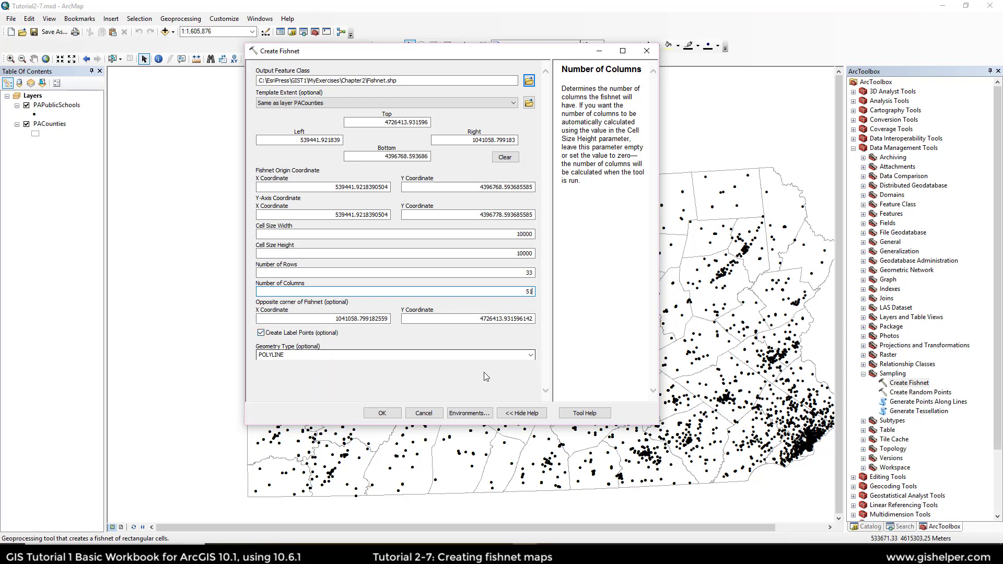
Step: Set the fishnet's geometry type to POLYGON and run the Create Fishnet tool
left_click(536, 356)
left_click(532, 355)
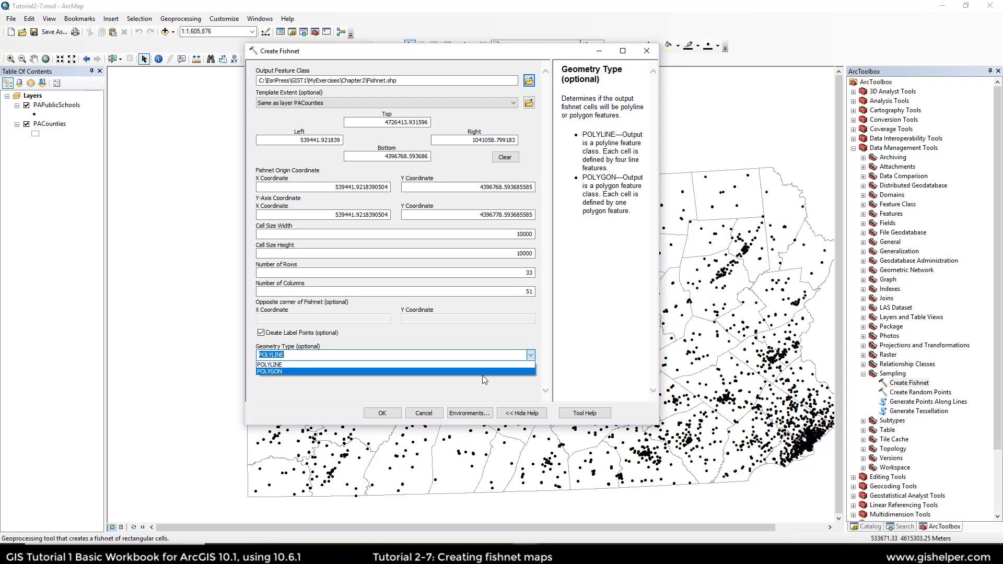
left_click(472, 372)
left_click(526, 357)
left_click(439, 375)
left_click(345, 374)
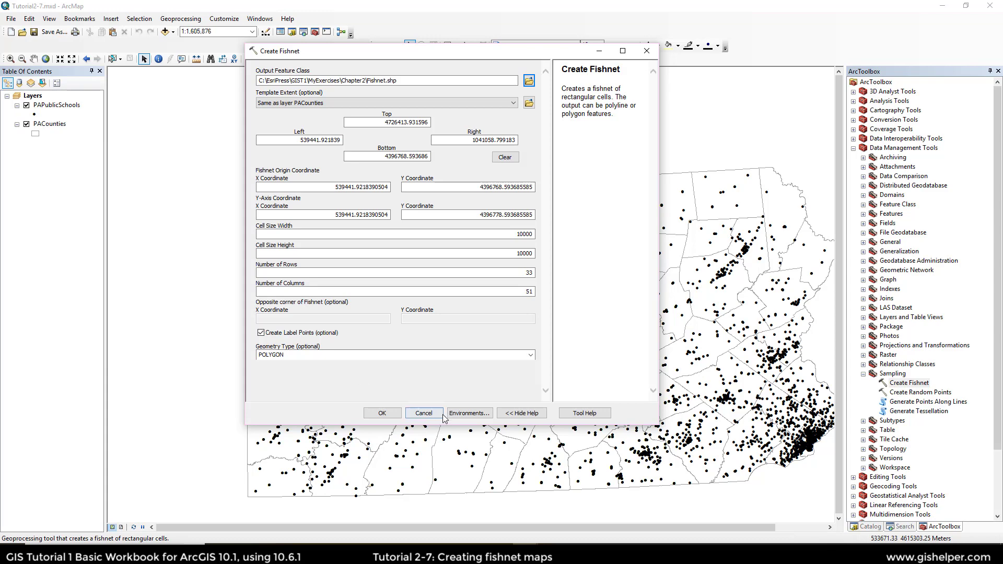
left_click(383, 414)
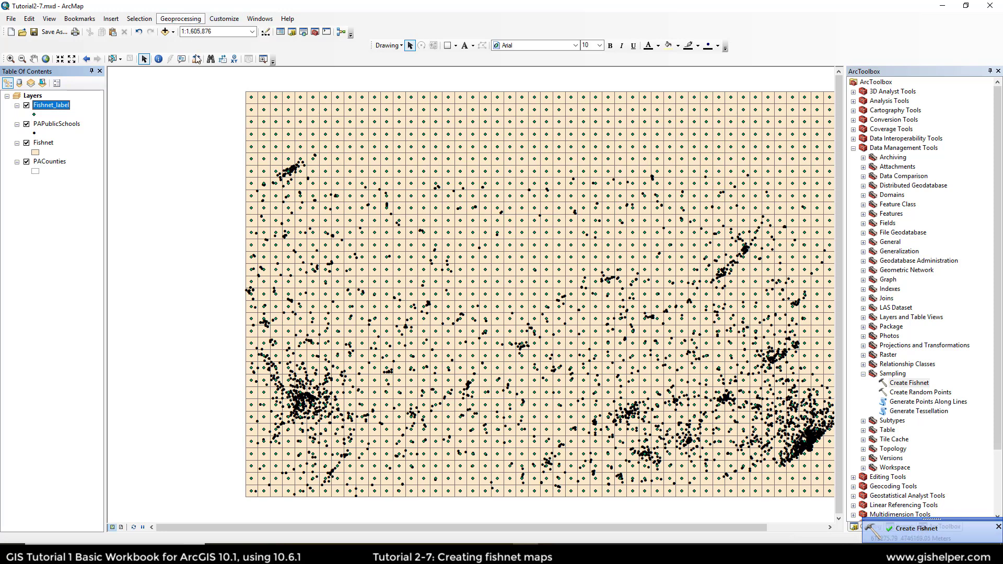
Step: Open the geoprocessing Results window and examine the Create Fishnet run's outputs, inputs, environments and messages
left_click(180, 19)
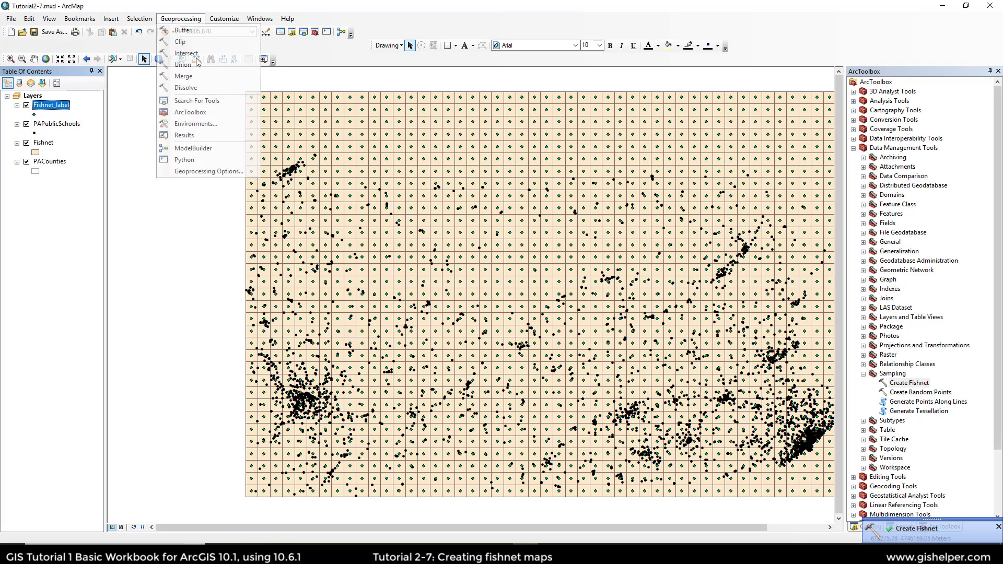
left_click(196, 136)
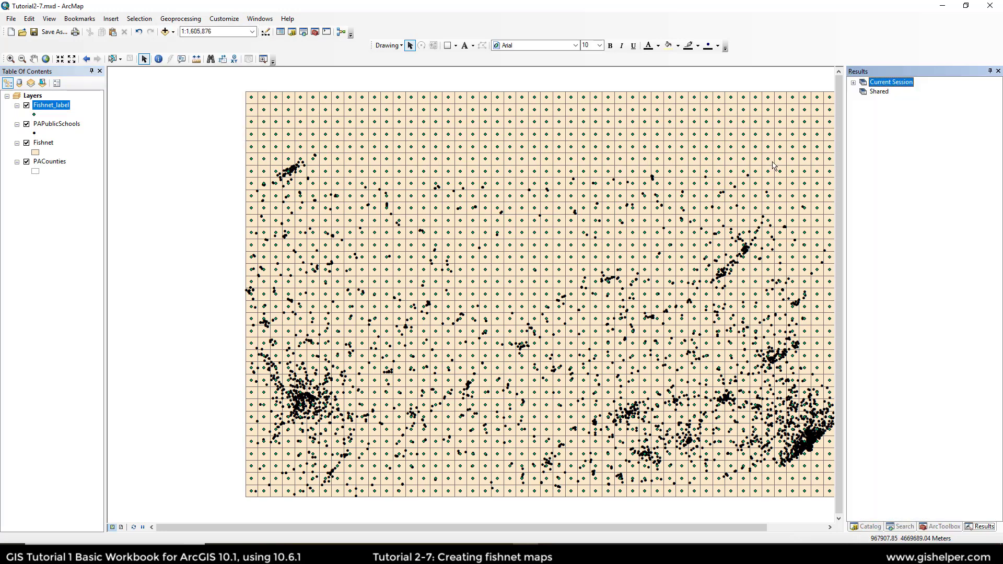
left_click(853, 82)
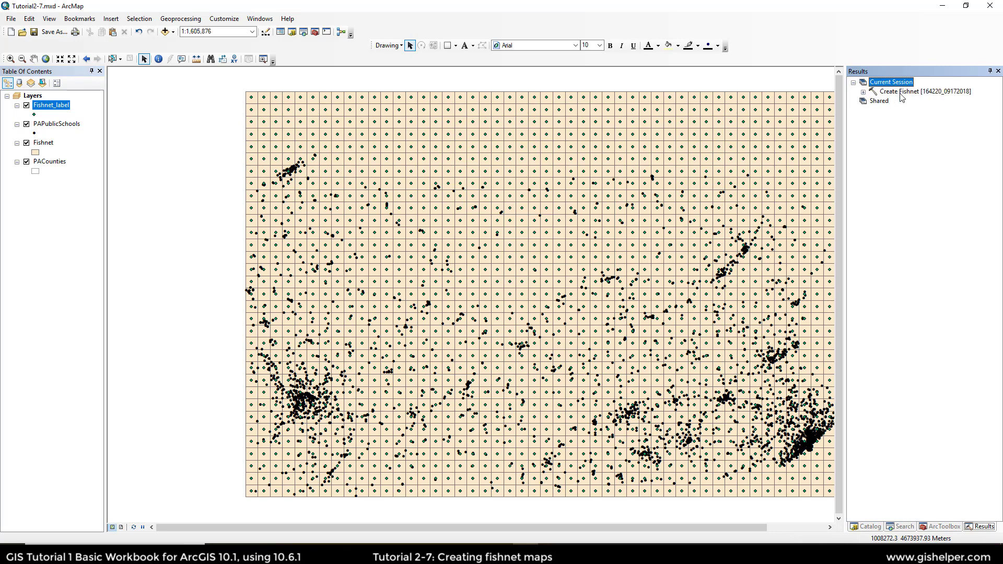
left_click(863, 92)
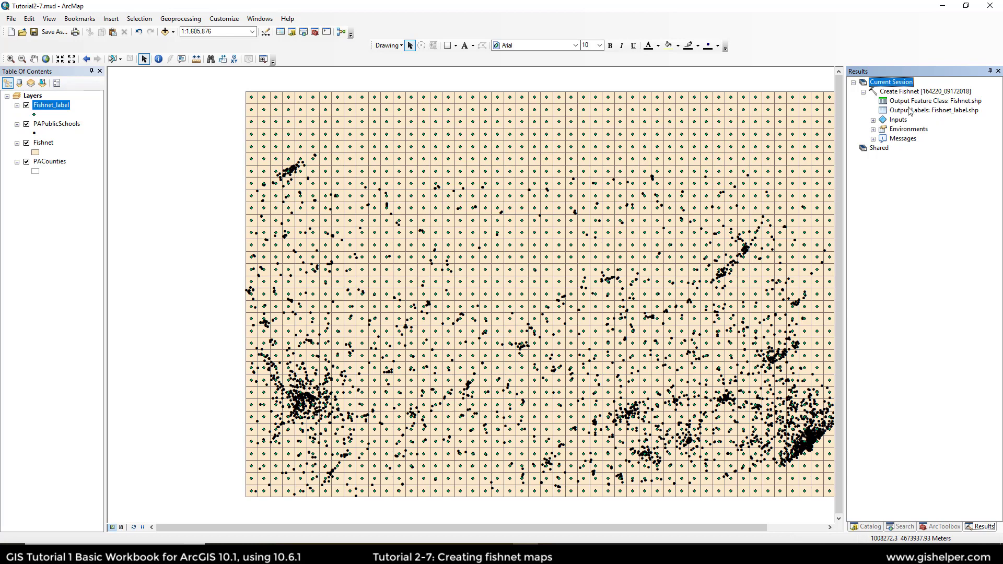
left_click(873, 120)
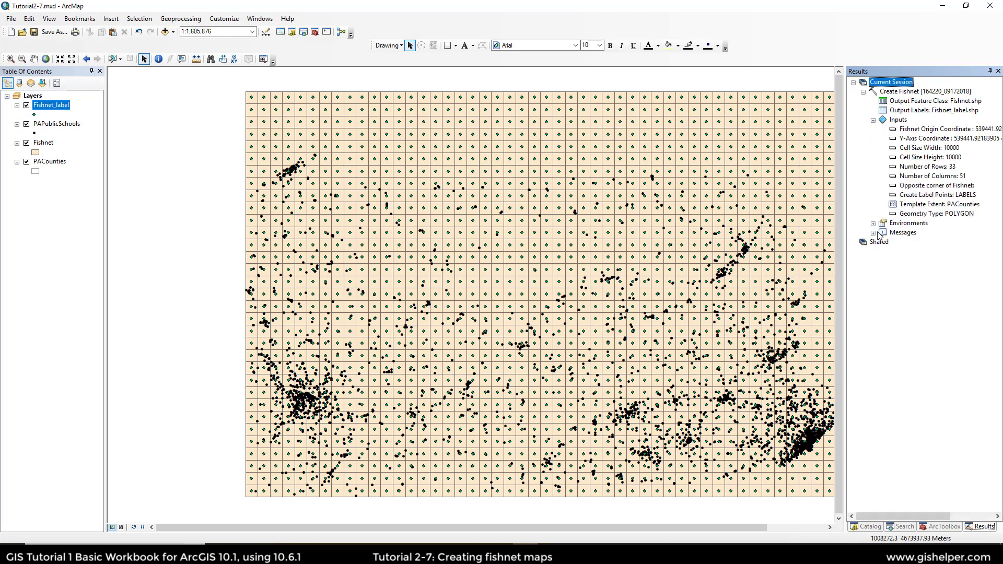
left_click(873, 224)
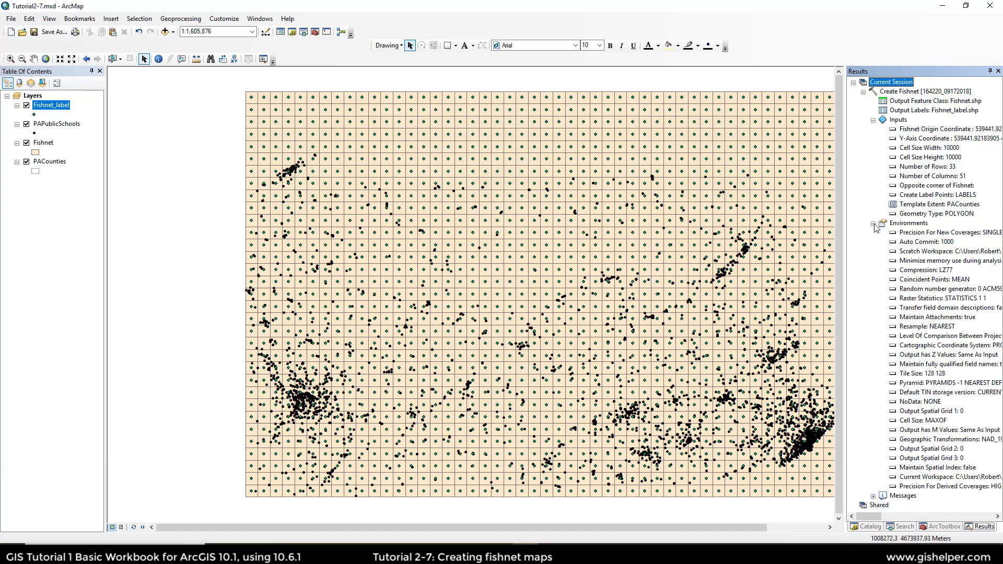
left_click(873, 224)
left_click(873, 233)
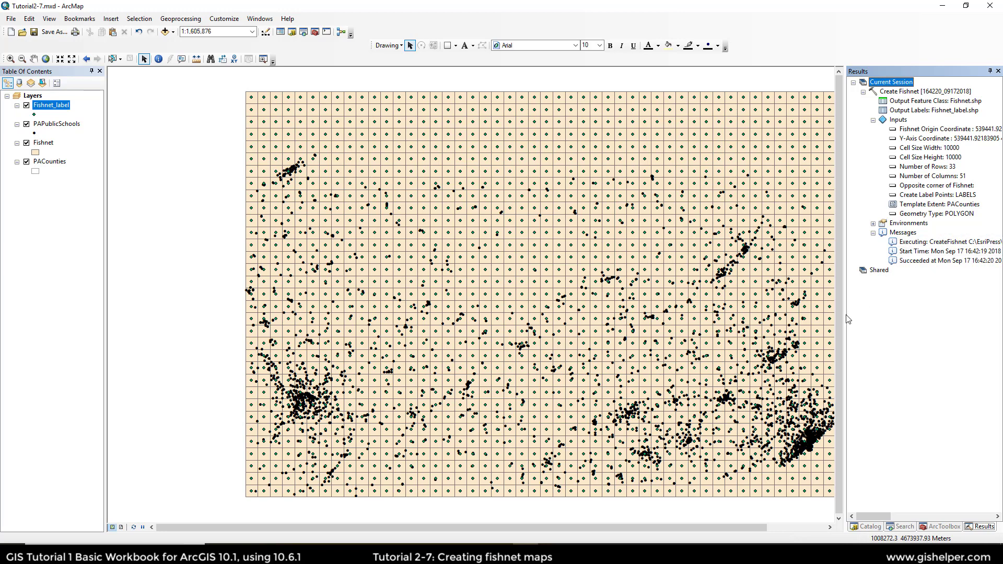
Step: Widen the Results window to read the full entries, narrow it again and collapse the Current Session results
left_click_drag(729, 315, 742, 316)
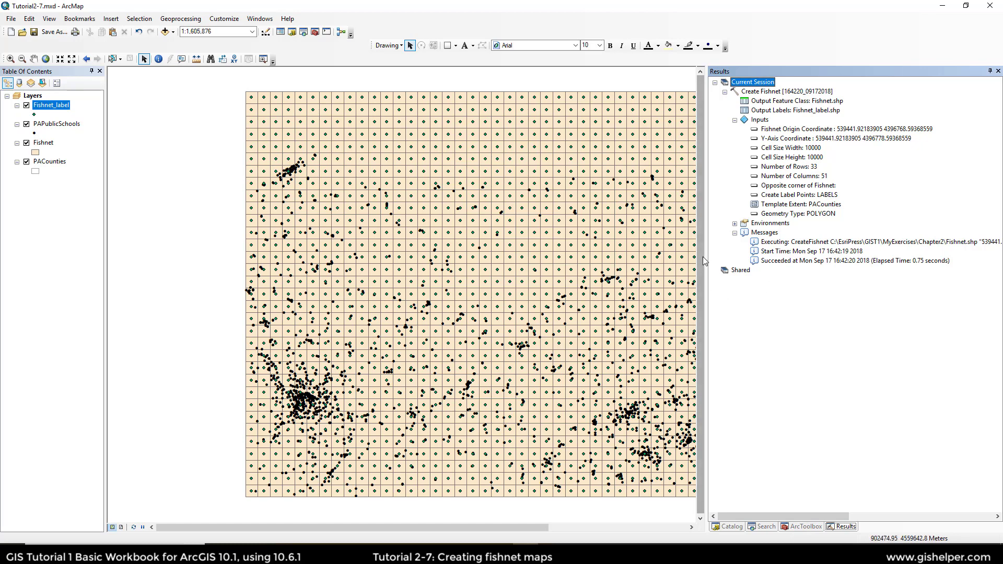
left_click_drag(710, 275, 872, 287)
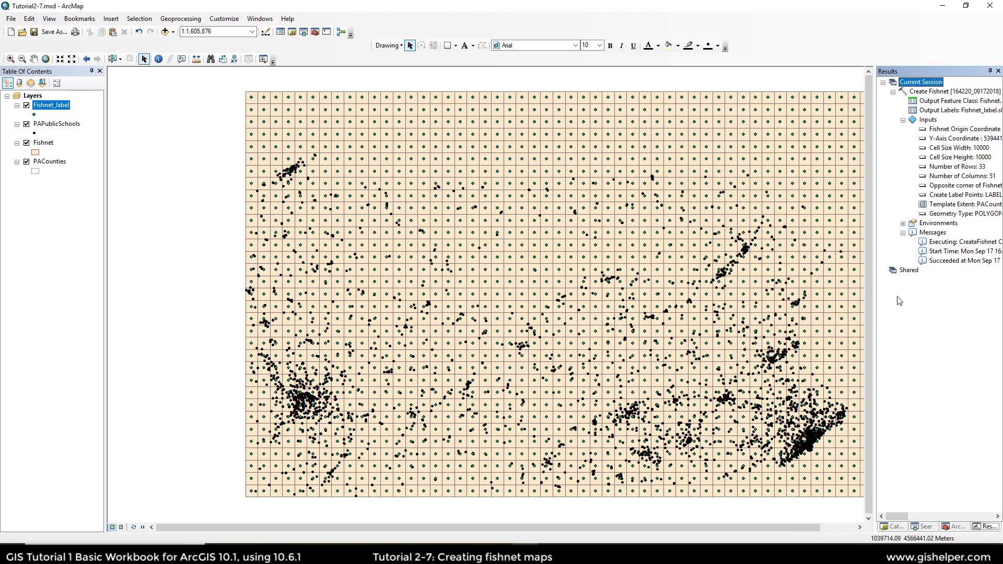
left_click(883, 82)
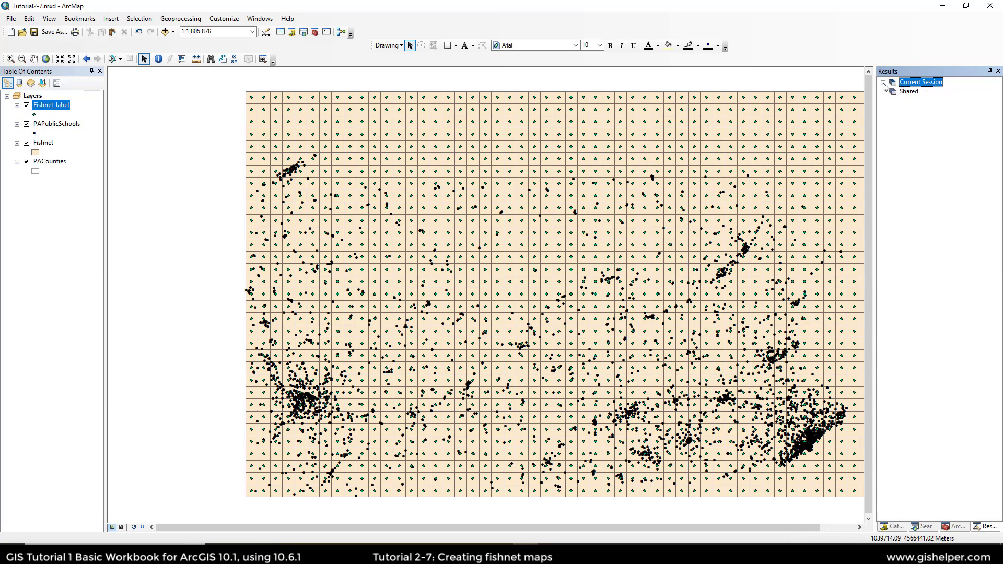
Step: Auto-hide the Results window and turn off the Fishnet_label layer
left_click(990, 72)
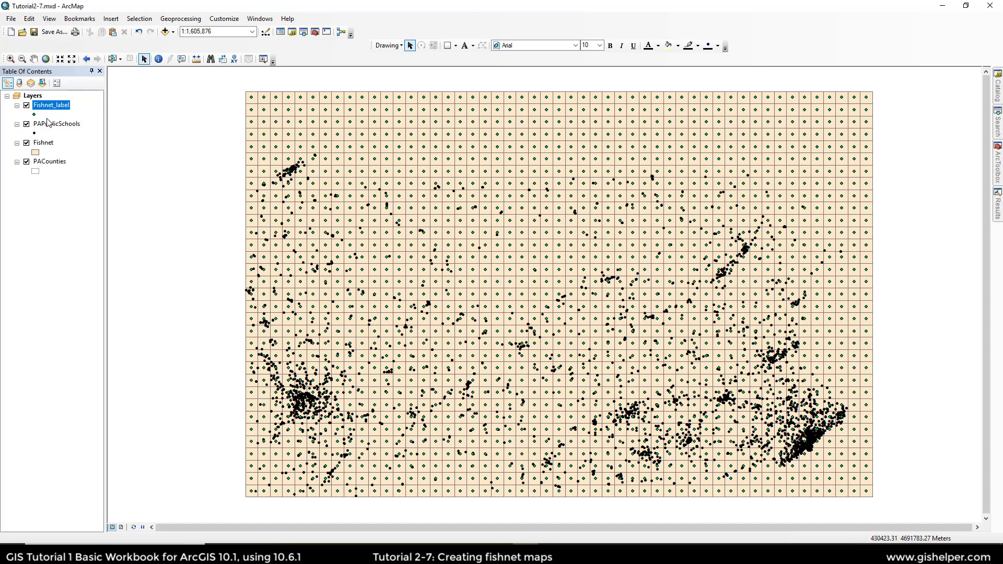
left_click(26, 106)
Step: Symbolize the Fishnet layer as Hollow with a muted orange-brown outline, and move the PACounties layer above it
left_click(34, 153)
left_click(394, 255)
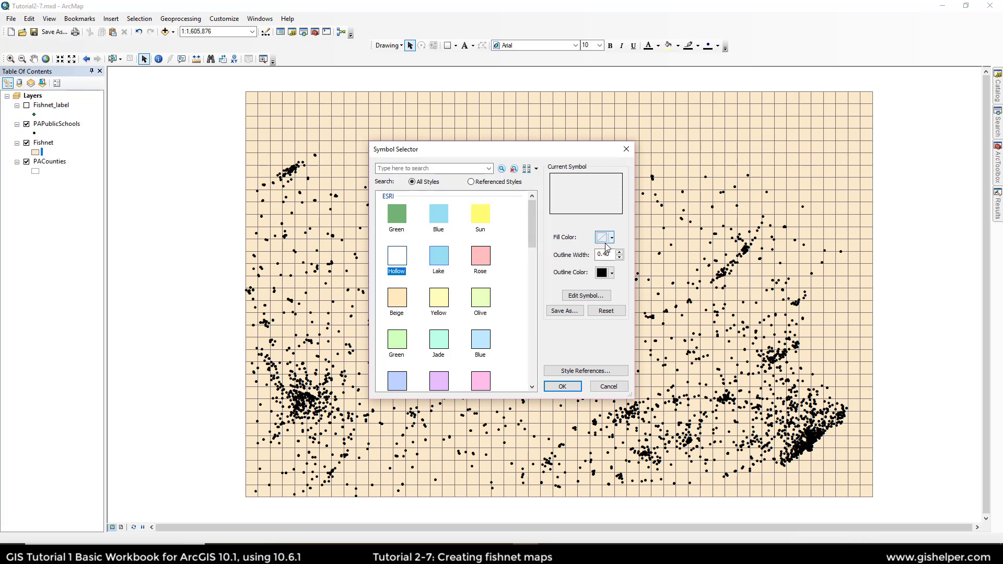
left_click(612, 273)
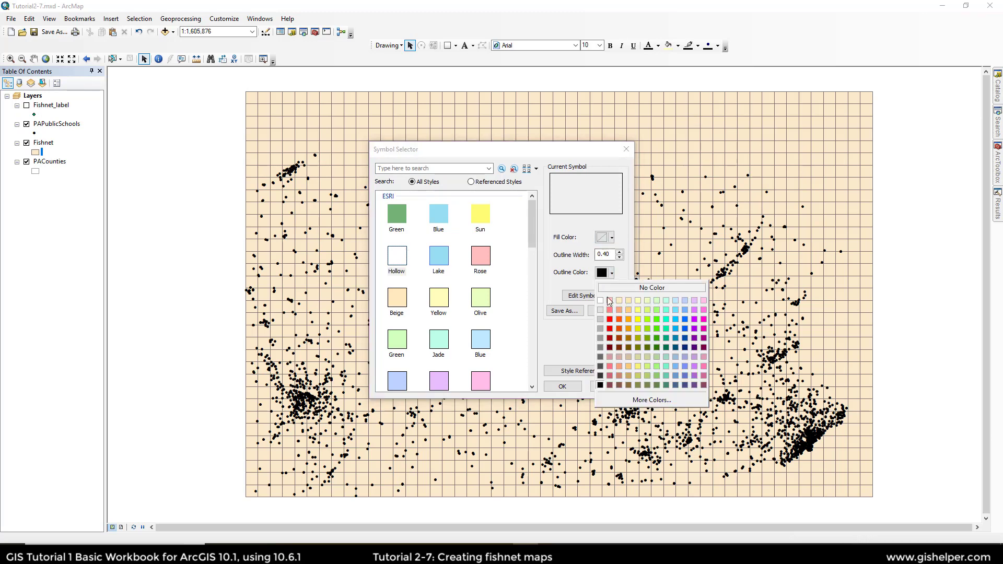
left_click(619, 374)
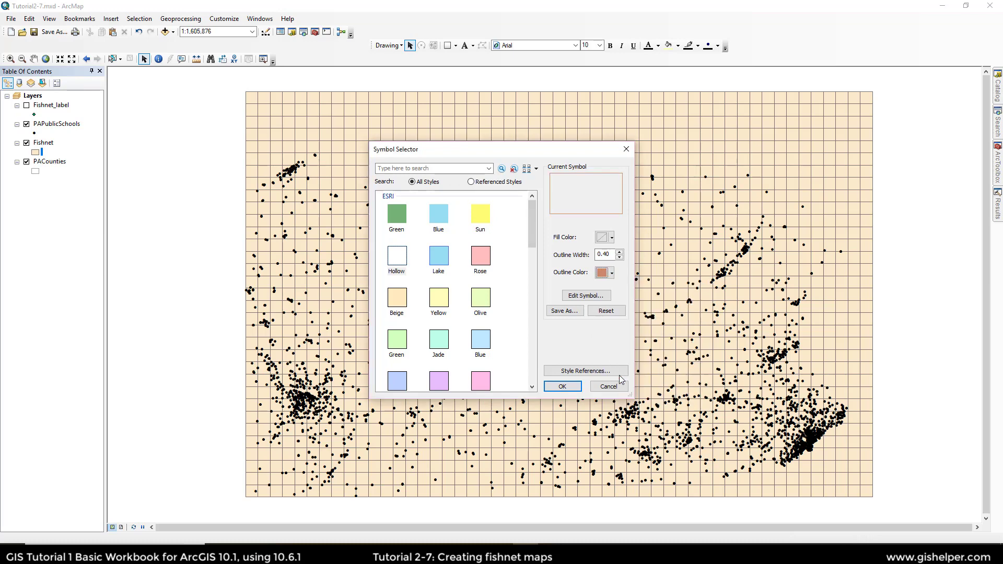
left_click(563, 388)
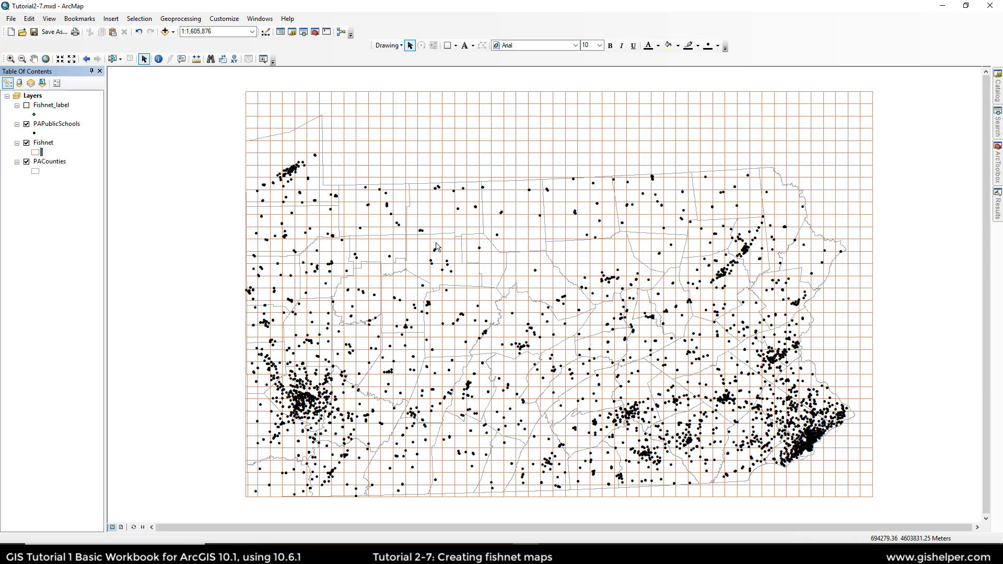
left_click(52, 164)
left_click_drag(52, 164, 59, 139)
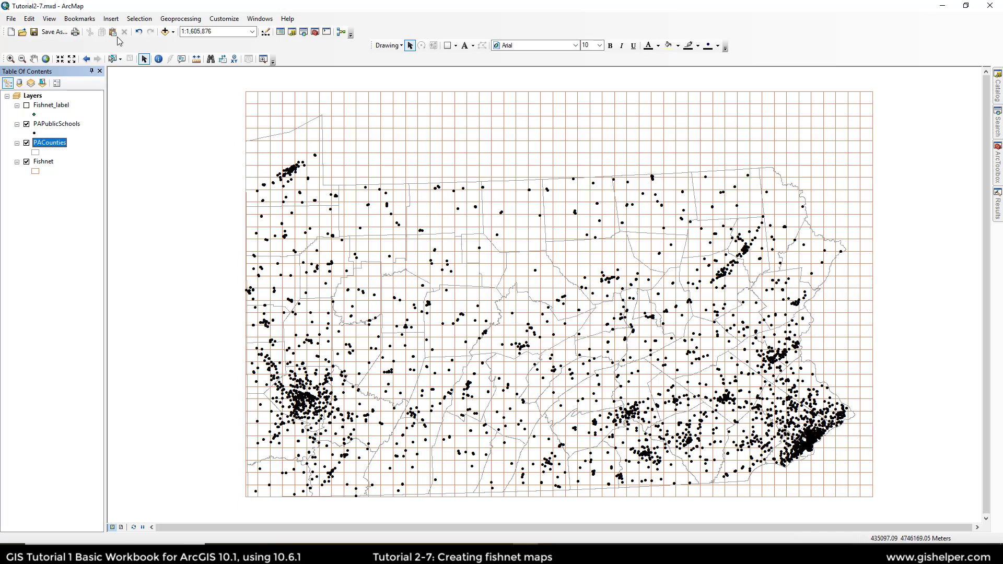
Step: Select by location the Fishnet features that intersect the PACounties source layer
left_click(139, 19)
left_click(145, 42)
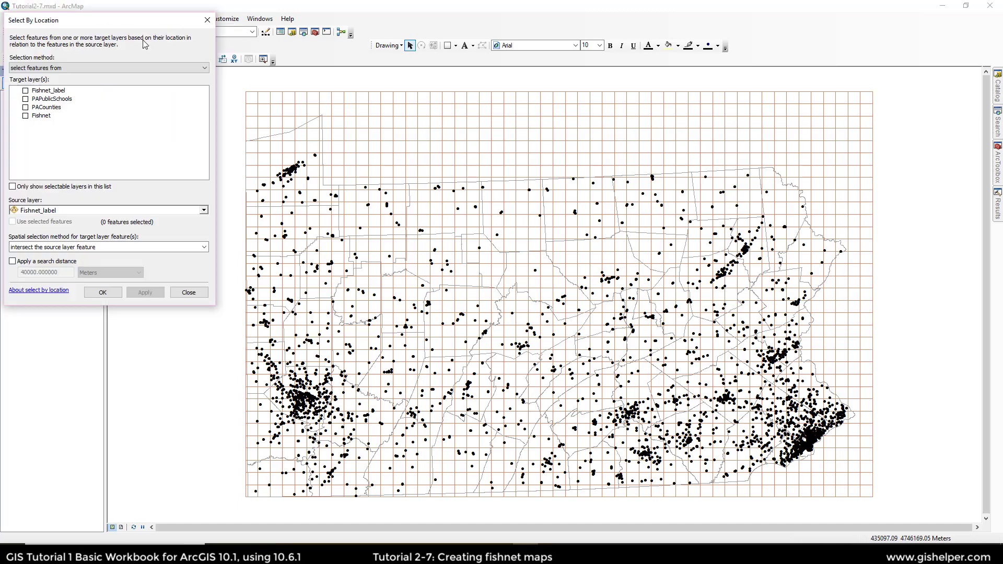
left_click_drag(114, 27, 228, 98)
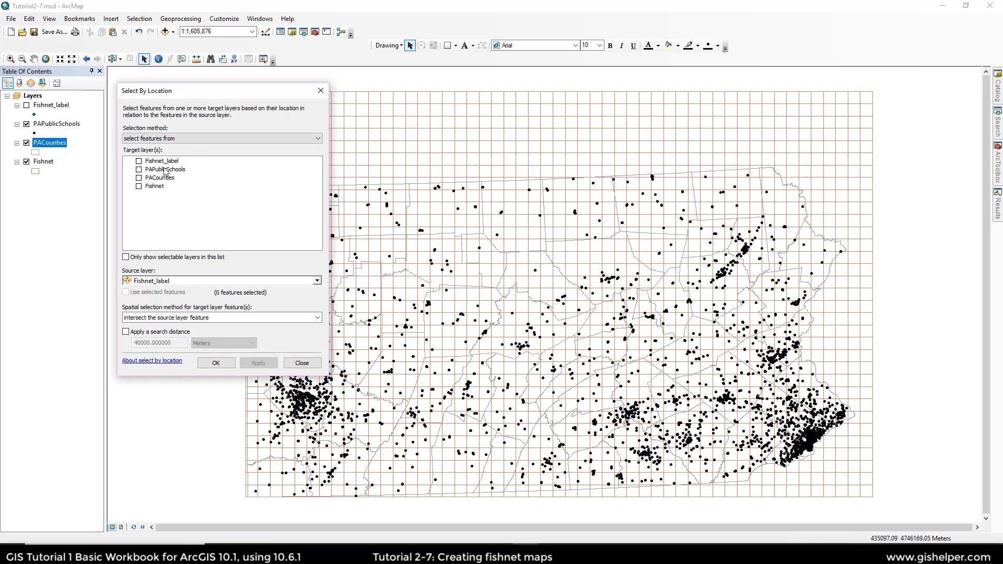
left_click(139, 186)
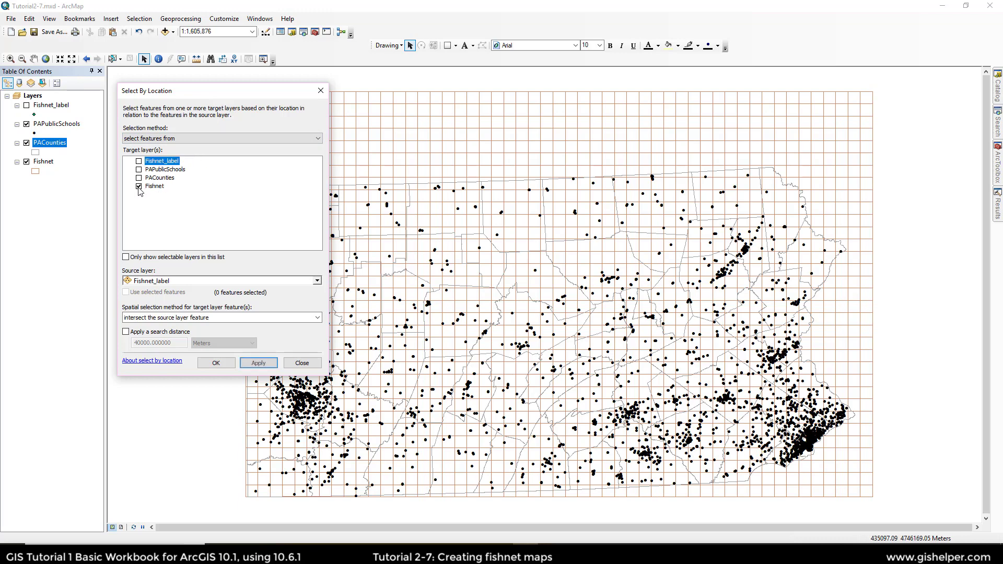
left_click(181, 281)
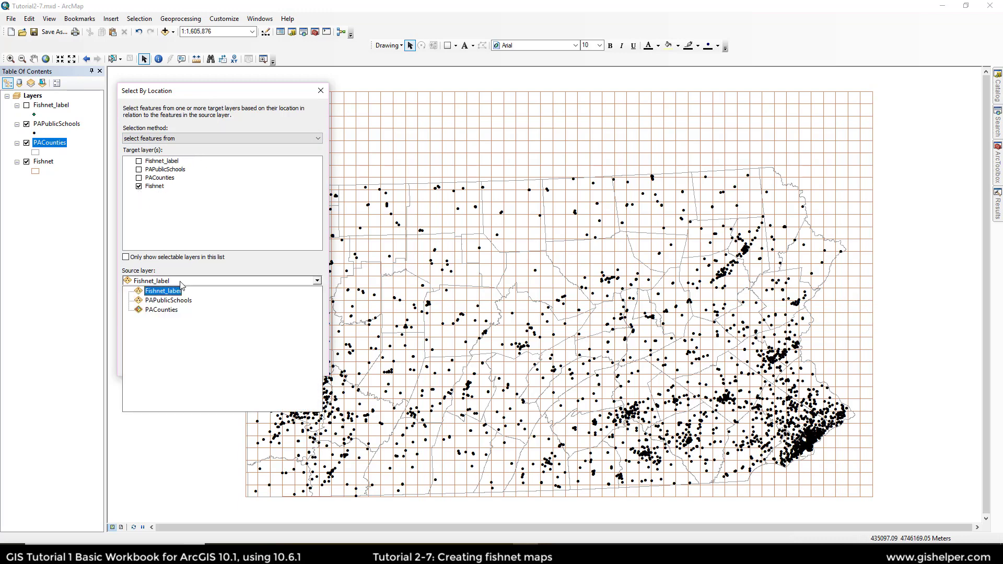
left_click(183, 310)
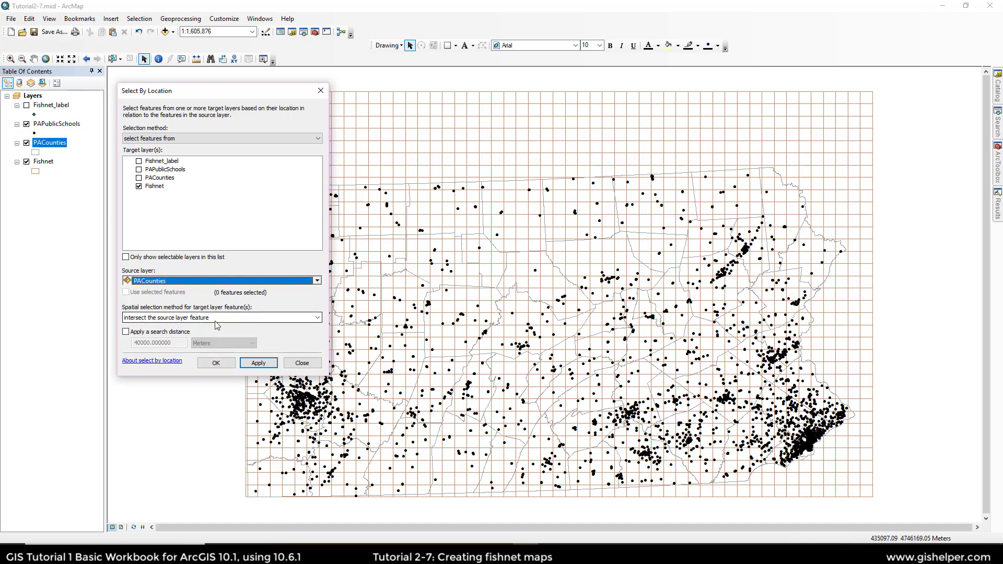
left_click(216, 363)
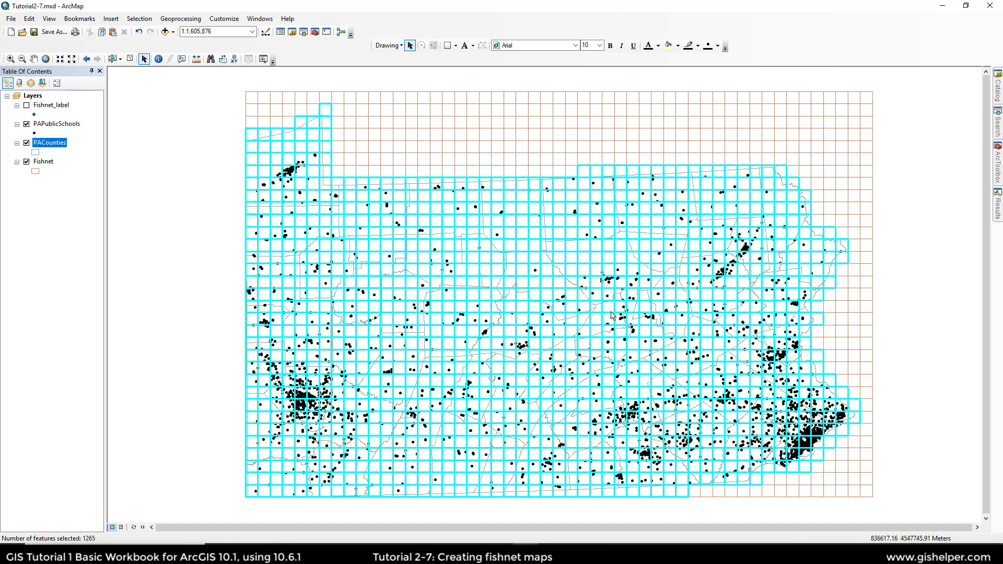
Step: Start a data export of the Fishnet layer limited to the selected features
right_click(43, 162)
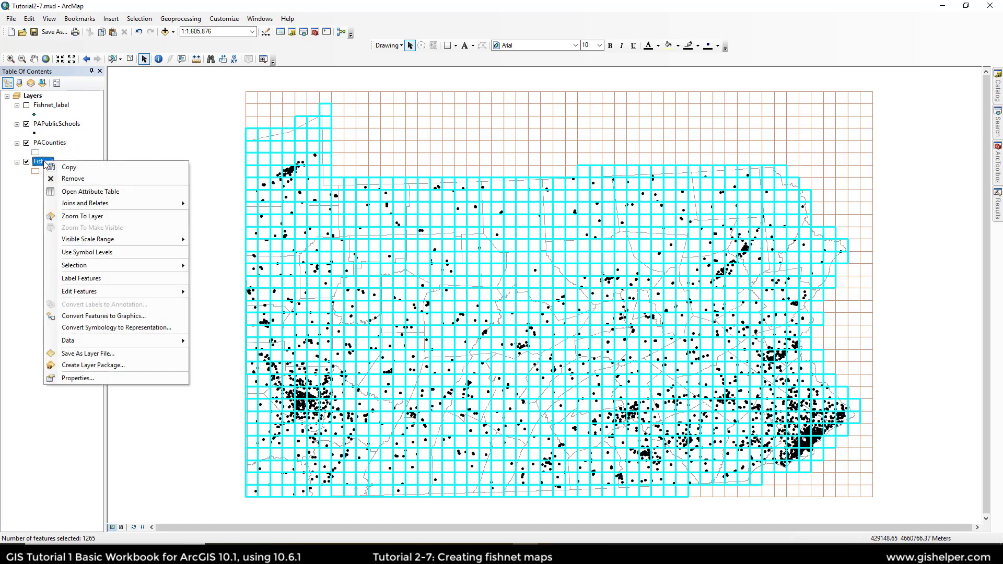
mouse_move(108, 342)
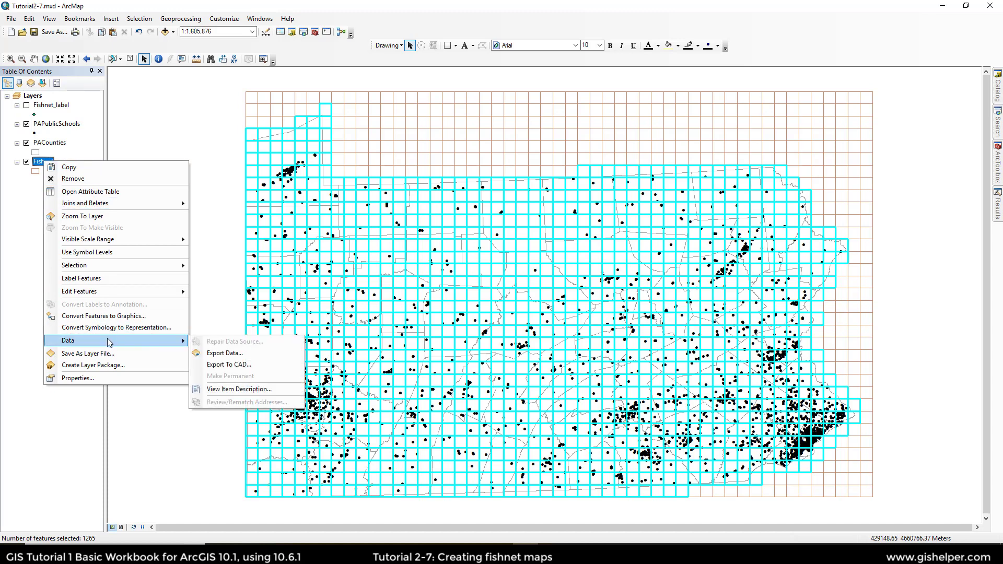
left_click(229, 352)
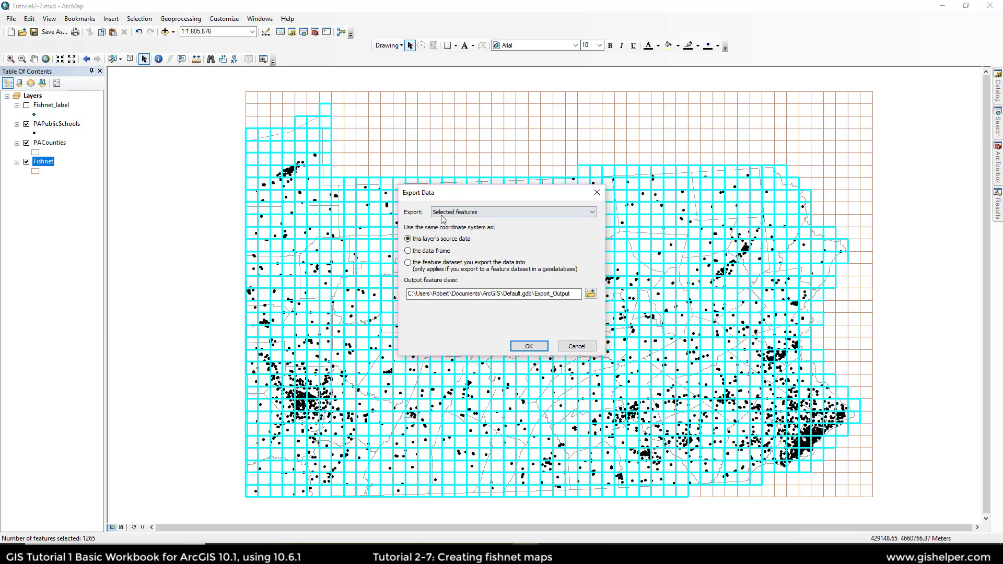
left_click(491, 219)
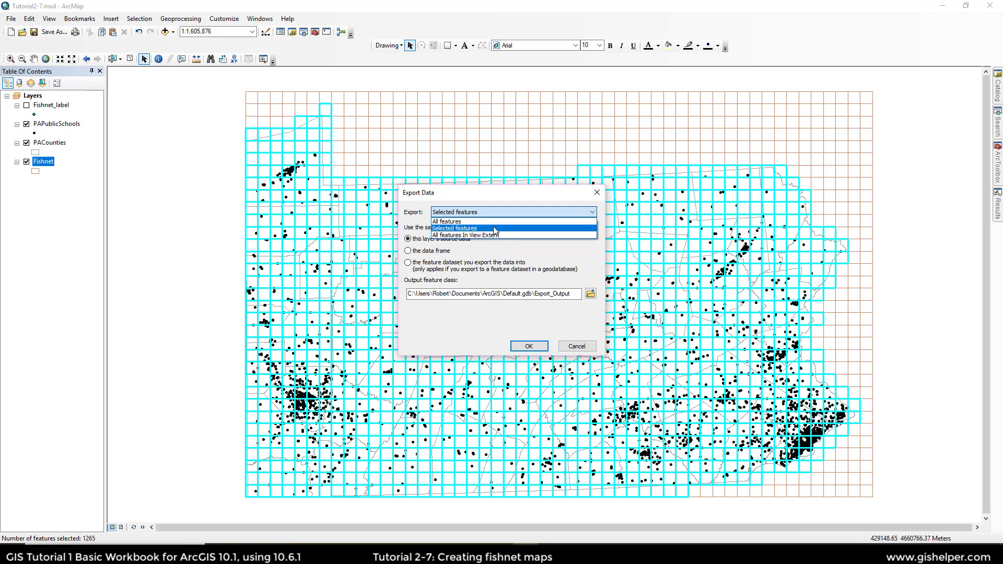
left_click(494, 228)
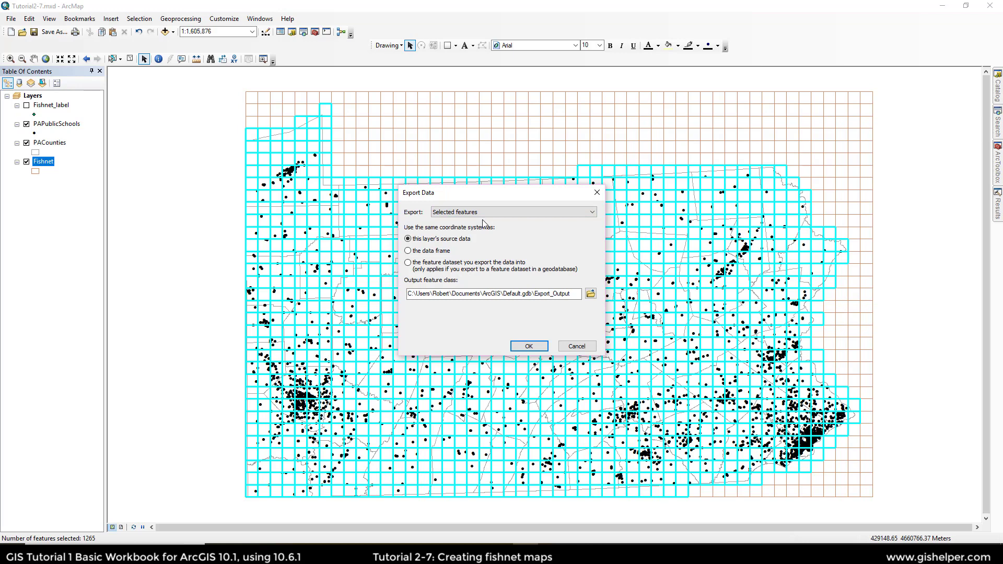
Step: Export the selected cells as a shapefile named FishnetPA in the Chapter2 folder and add it to the map
left_click(590, 294)
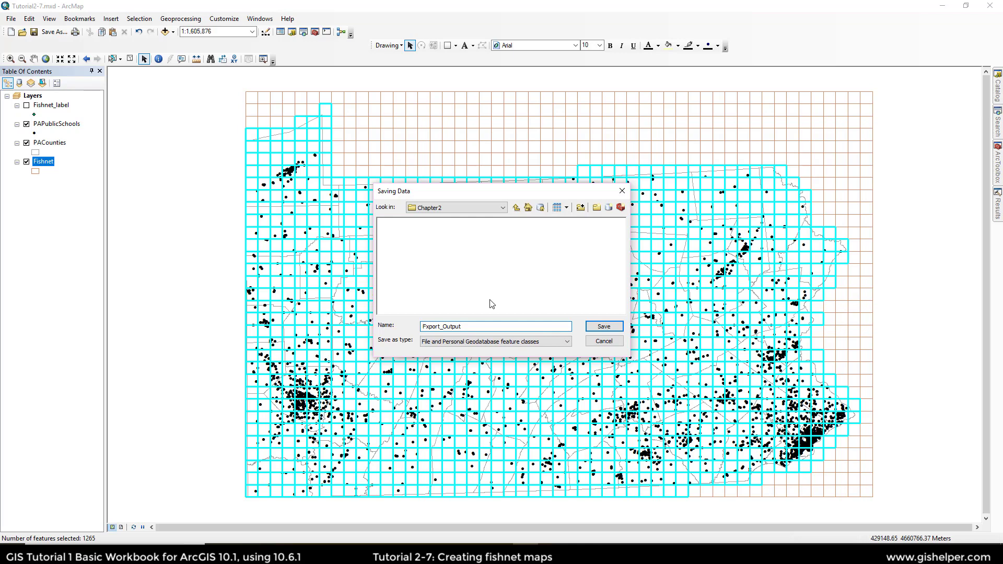
key("BackSpace")
key("BackSpace")
key("BackSpace")
key("BackSpace")
key("BackSpace")
key("BackSpace")
key("BackSpace")
key("BackSpace")
key("BackSpace")
key("BackSpace")
key("BackSpace")
key("BackSpace")
type("ishnetPA")
left_click(557, 345)
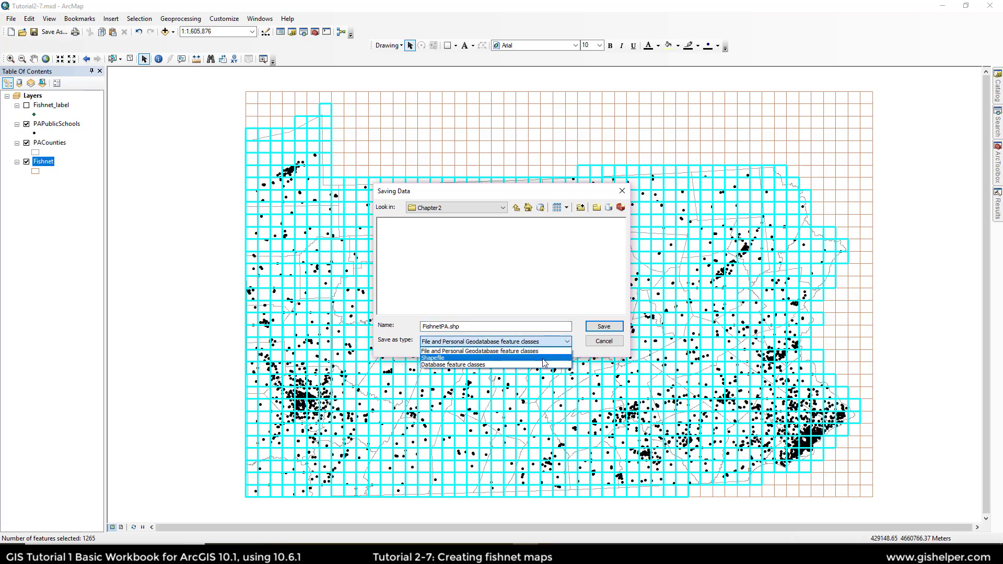
left_click(541, 358)
left_click(480, 327)
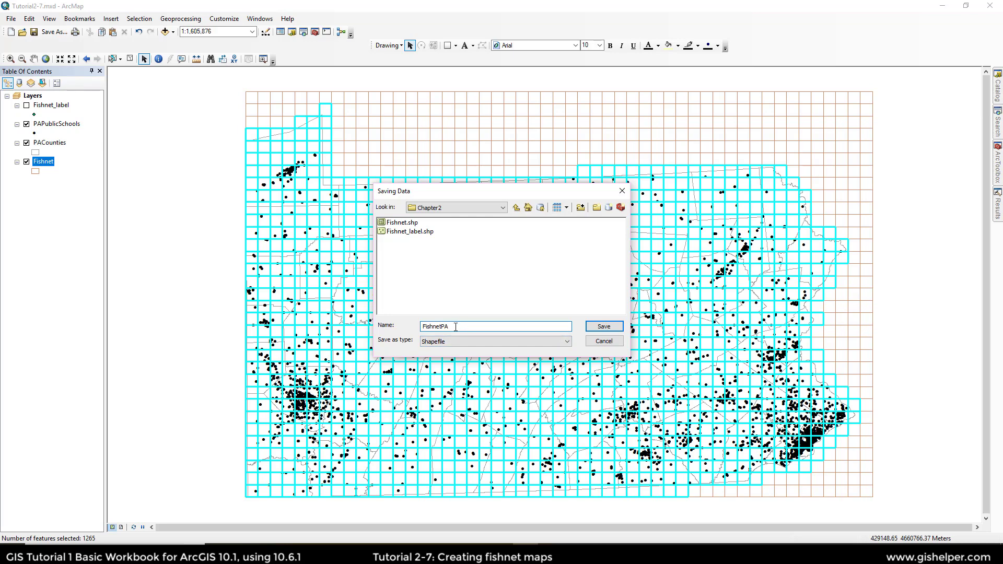
left_click(607, 329)
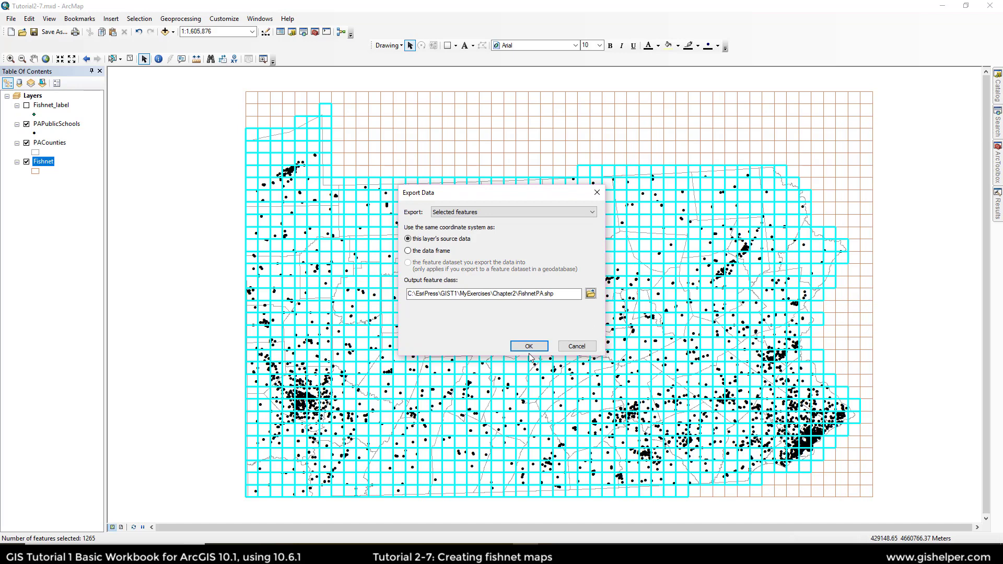
left_click(529, 346)
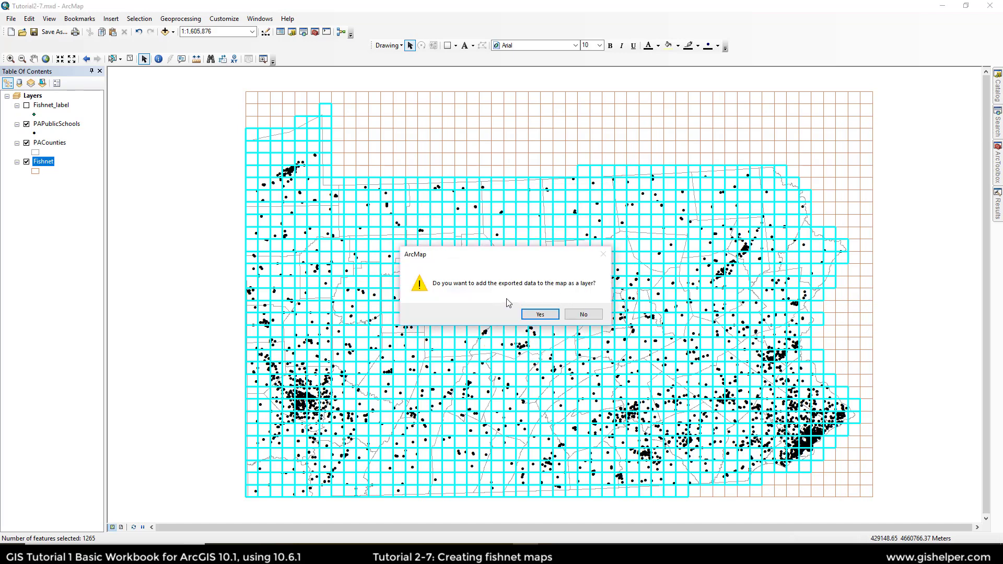
left_click(540, 315)
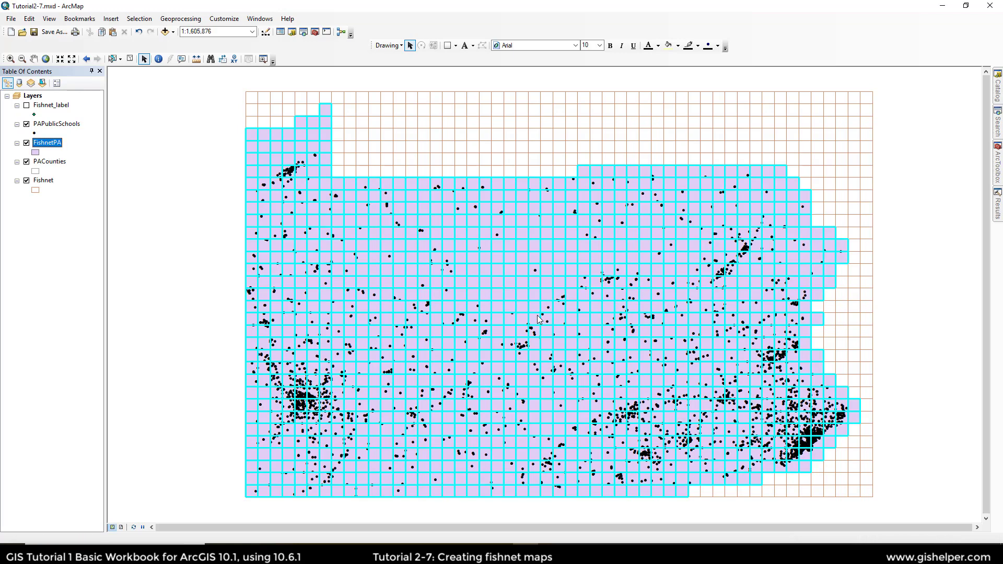
Step: Remove the original Fishnet layer from the map and turn off the PAPublicSchools layer
right_click(42, 181)
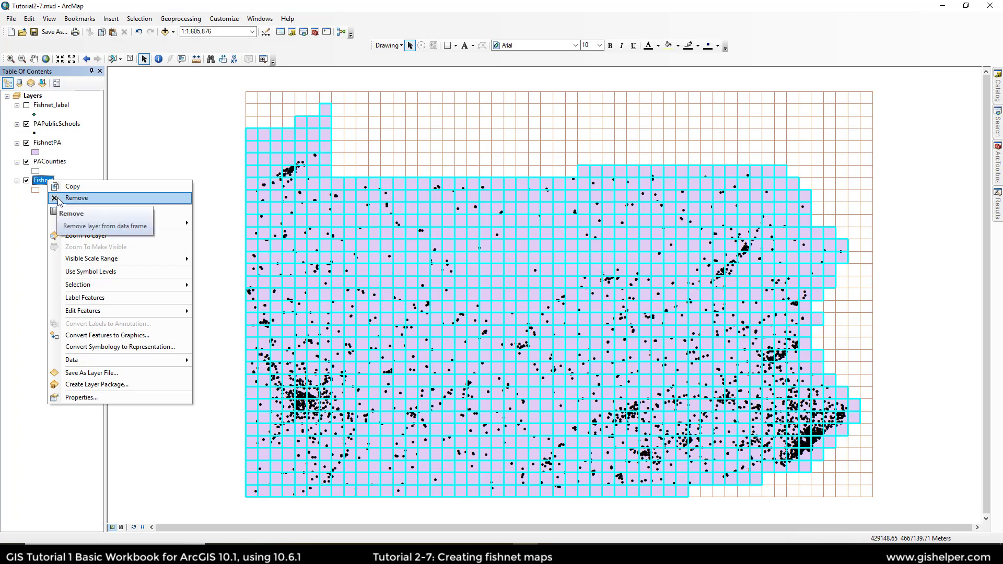
left_click(76, 198)
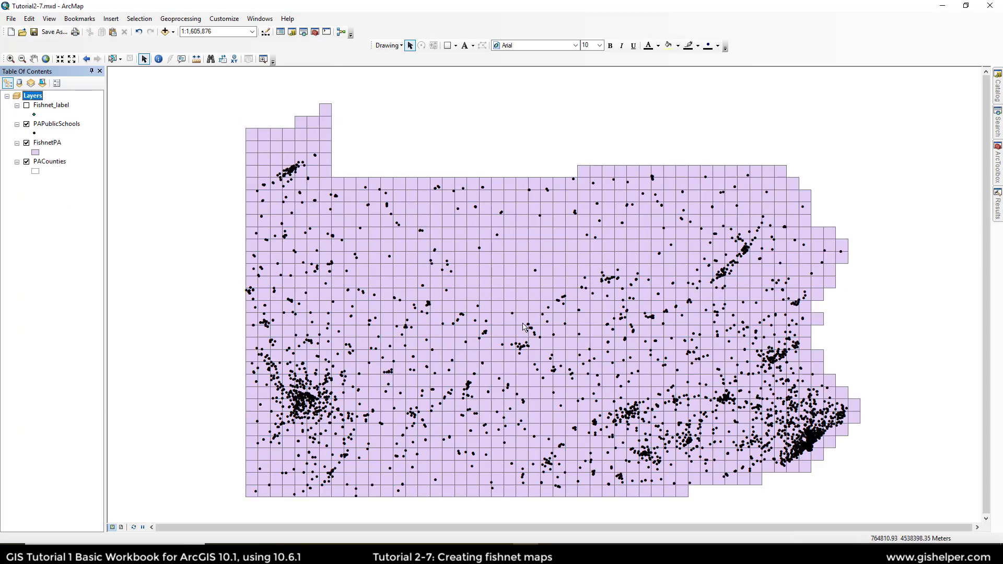
left_click(26, 124)
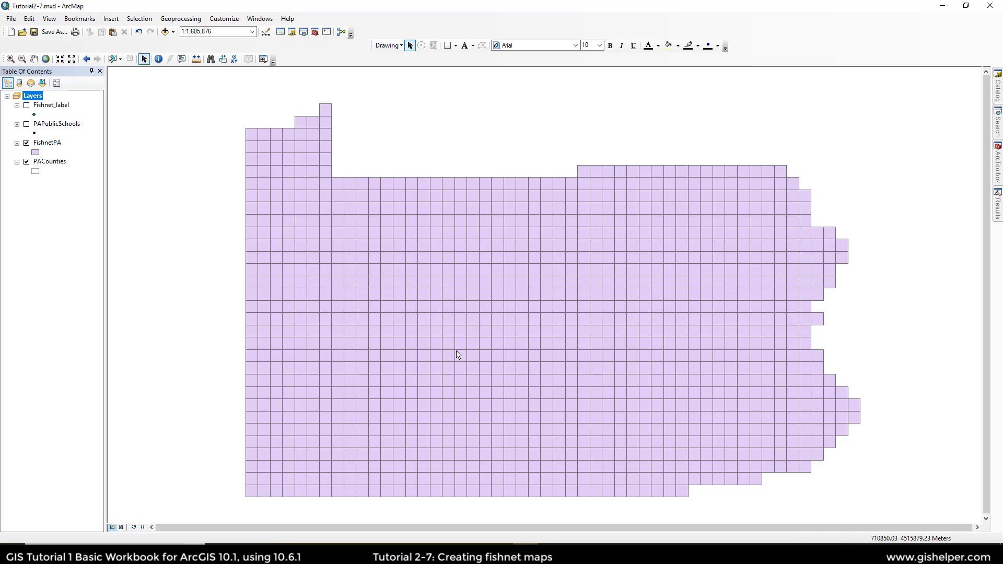
Step: Set up a join on FishnetPA based on spatial location, with PAPublicSchools as the layer to join
right_click(49, 148)
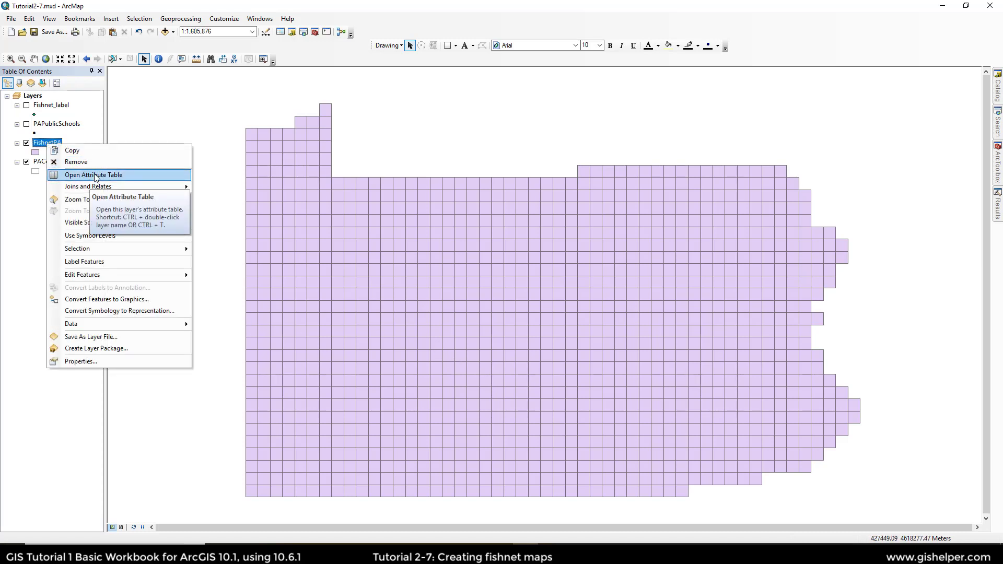
mouse_move(130, 190)
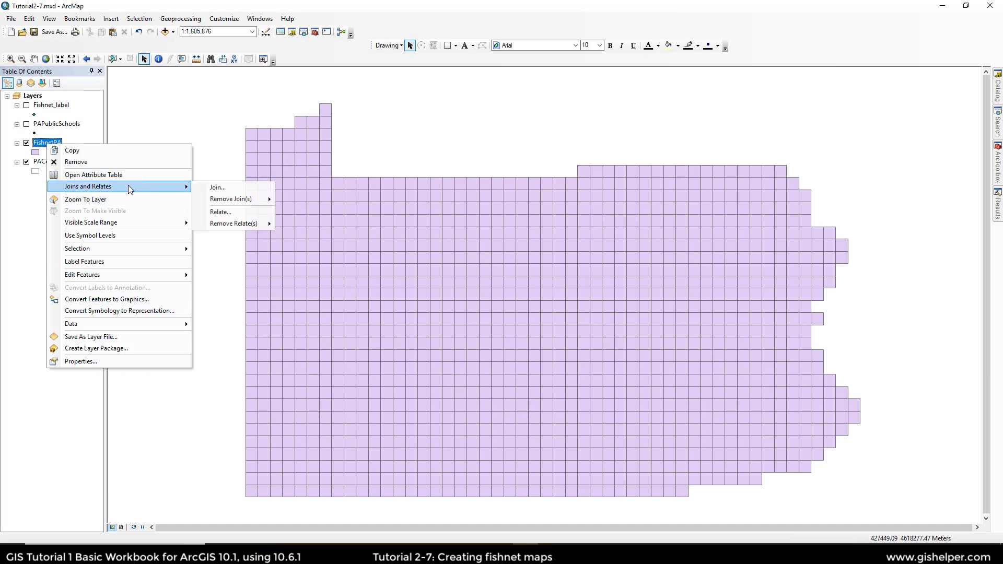
left_click(231, 189)
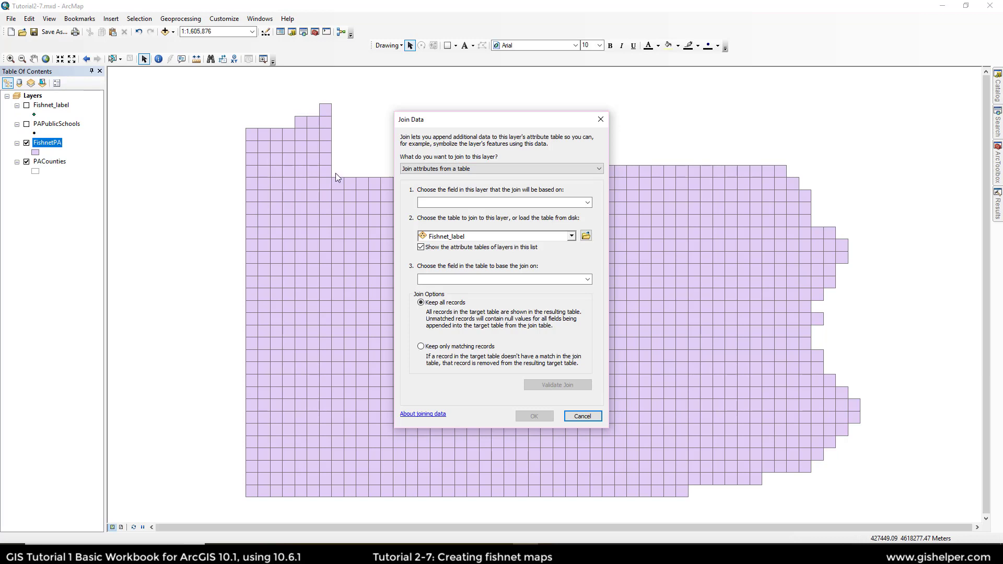
left_click(456, 173)
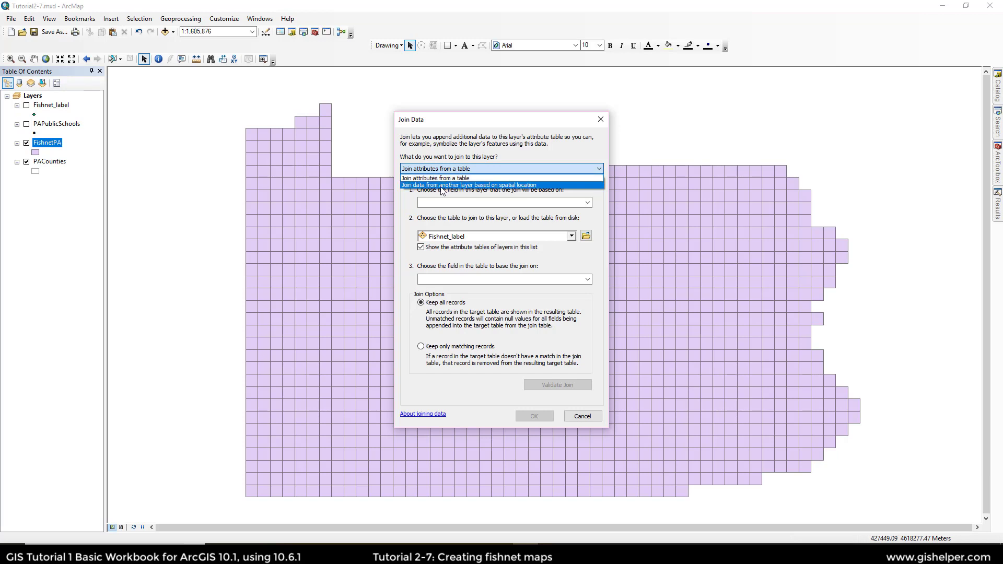
left_click(442, 186)
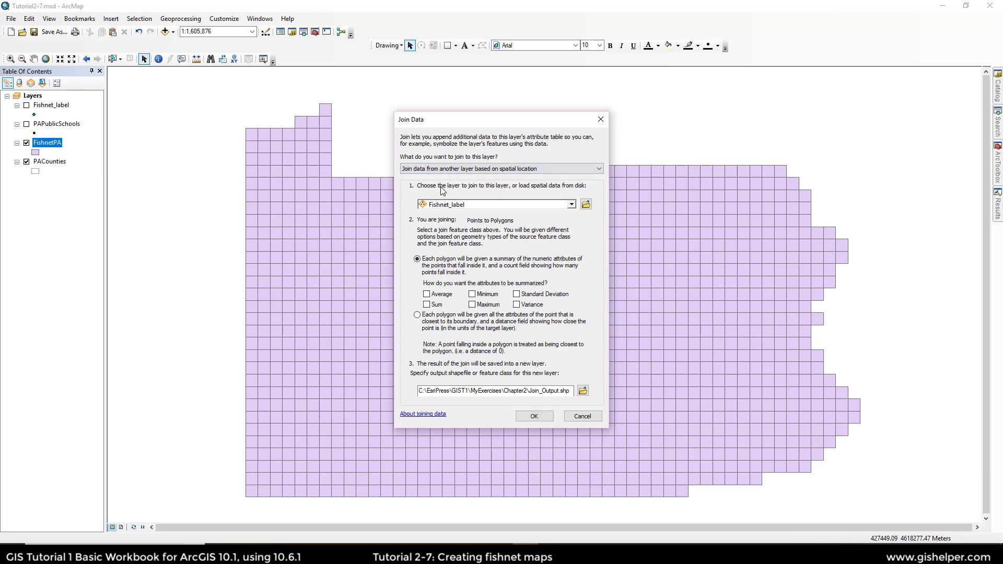
left_click(483, 205)
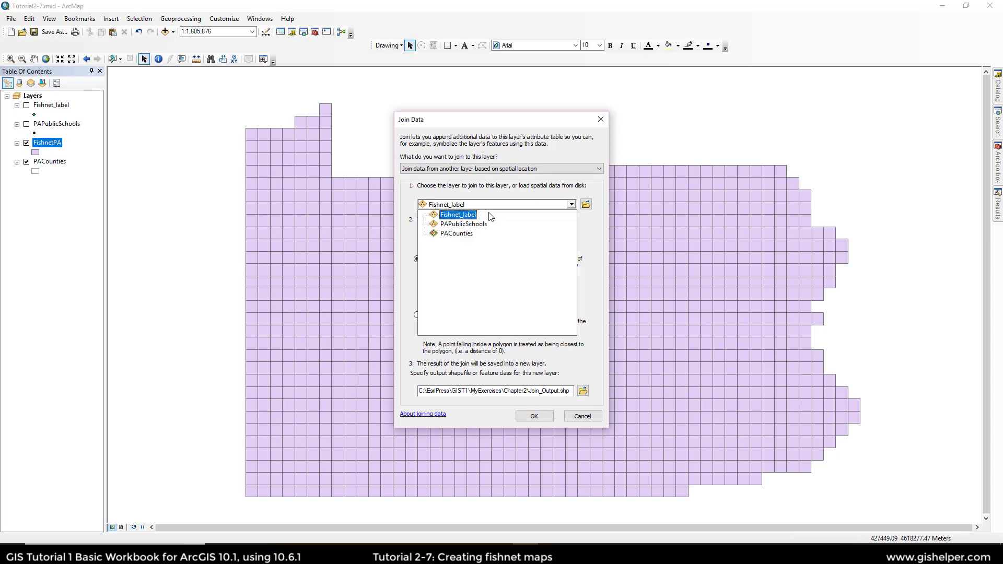
left_click(490, 225)
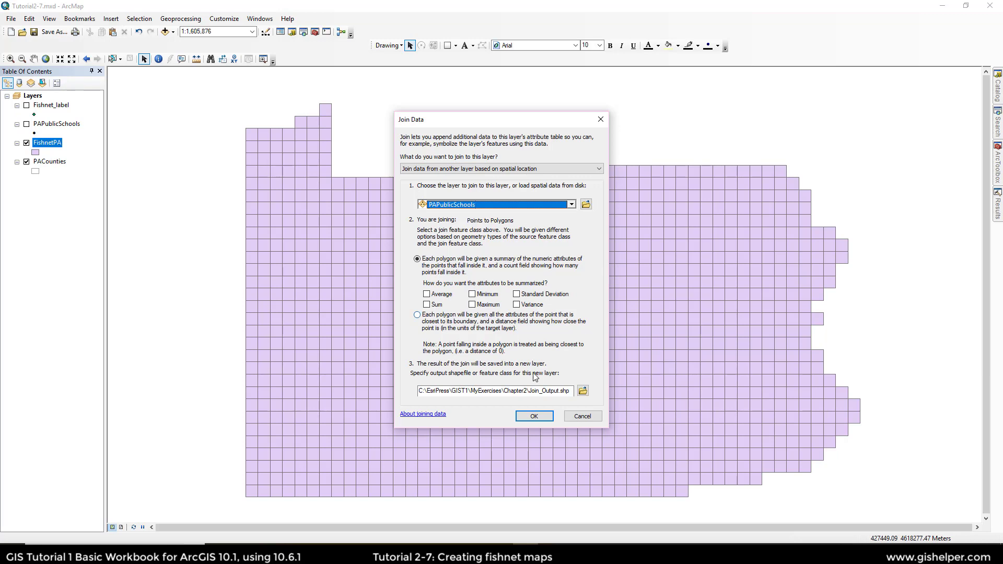
Step: Save the join output as FishNetSchools.shp in the Chapter2 folder and run the spatial join
left_click(582, 391)
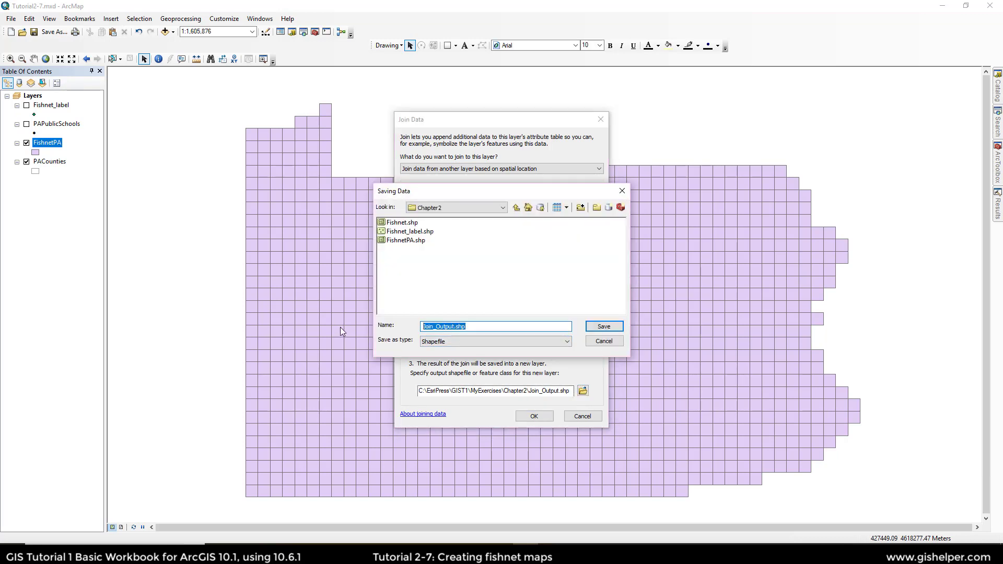
type("FishNets")
key("BackSpace")
type("Schools.shp")
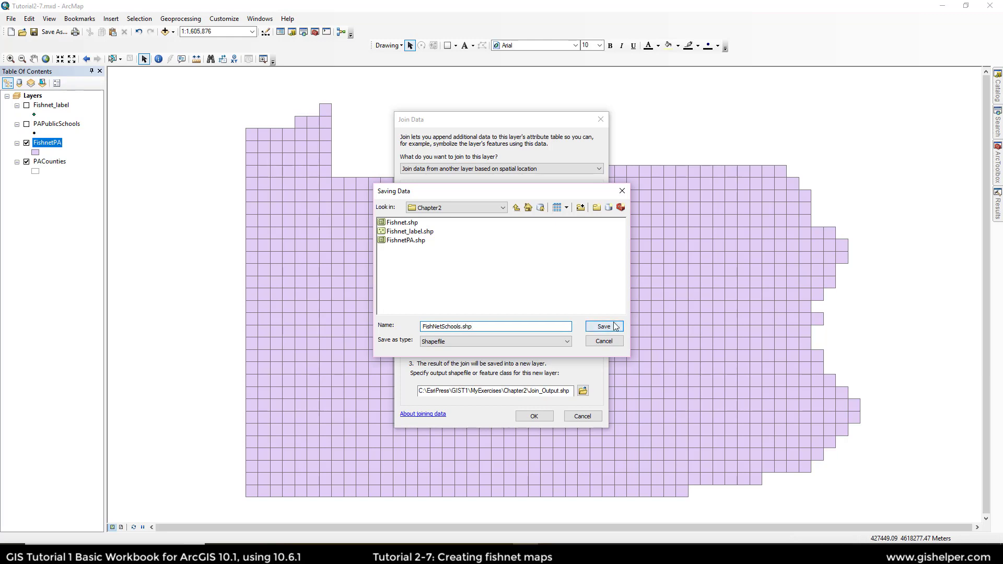
left_click(596, 325)
left_click(527, 416)
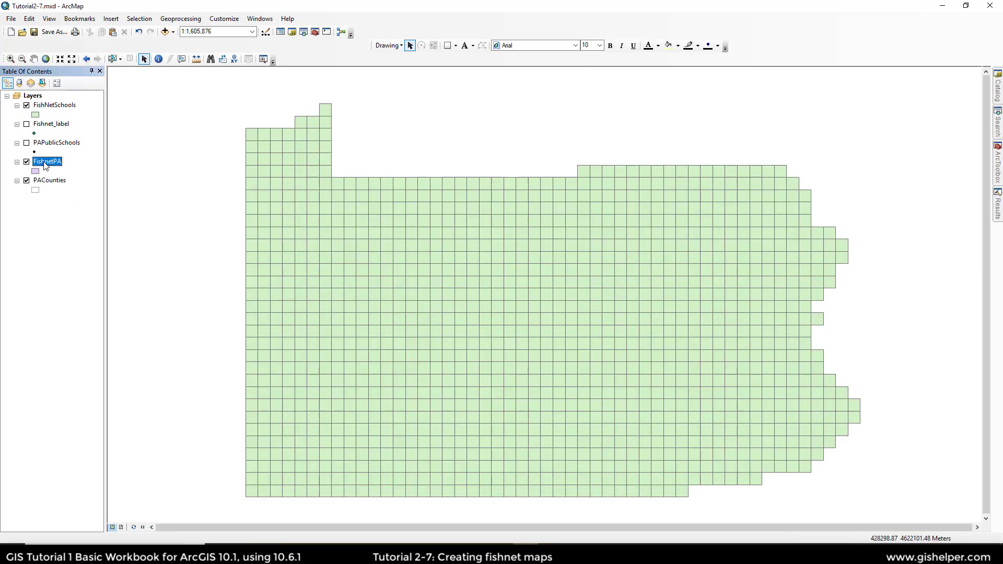
Step: Remove the FishnetPA and PAPublicSchools layers from the map
right_click(46, 166)
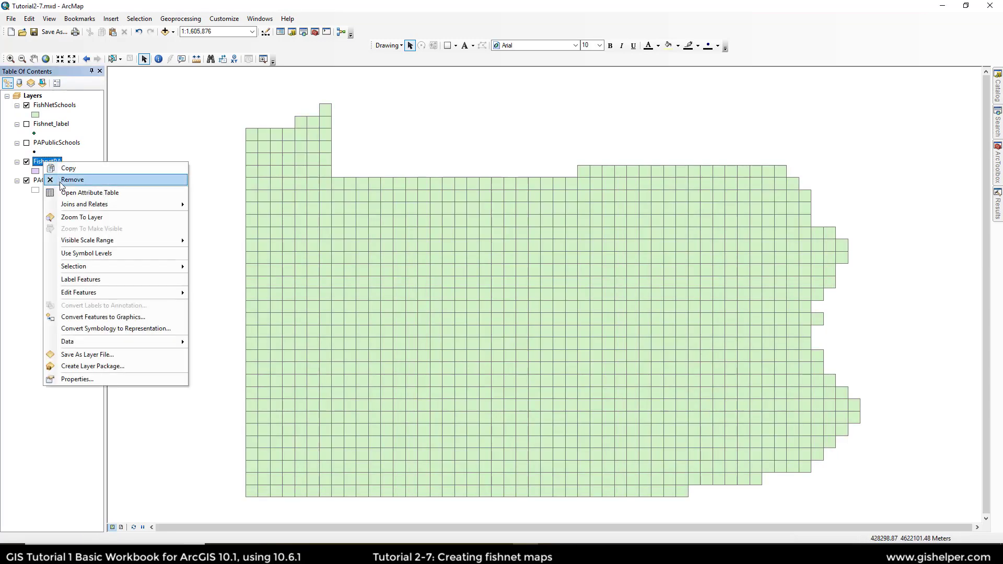
left_click(57, 182)
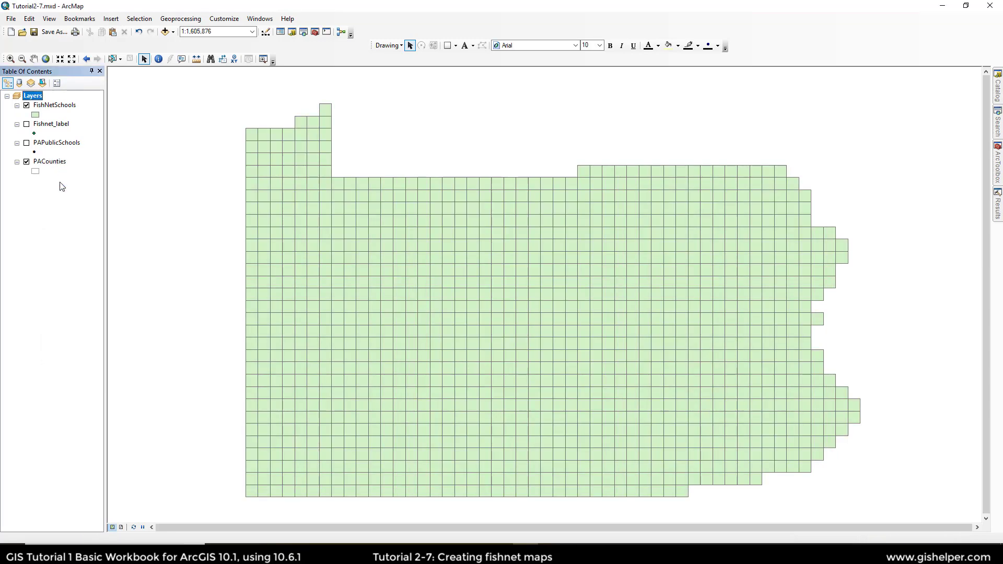
right_click(47, 144)
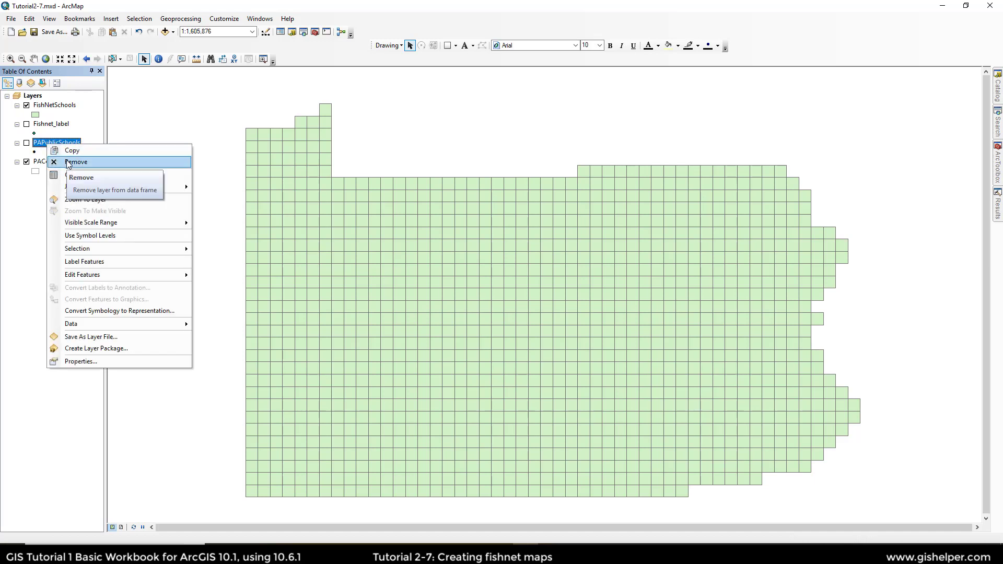
left_click(68, 163)
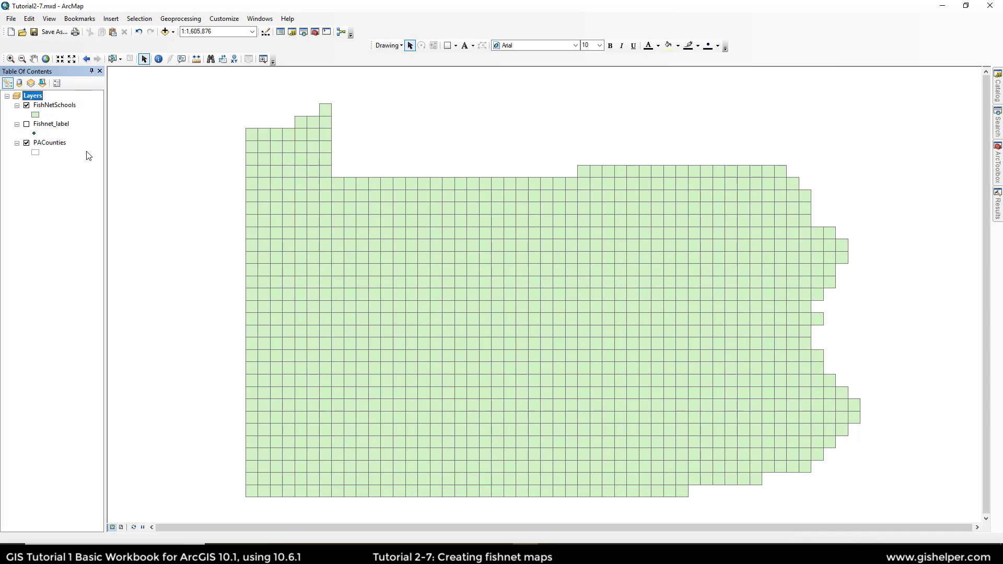
Step: Examine the FishNetSchools attribute table for the school counts per cell, sorting Count_ in descending order, and close the table
right_click(57, 105)
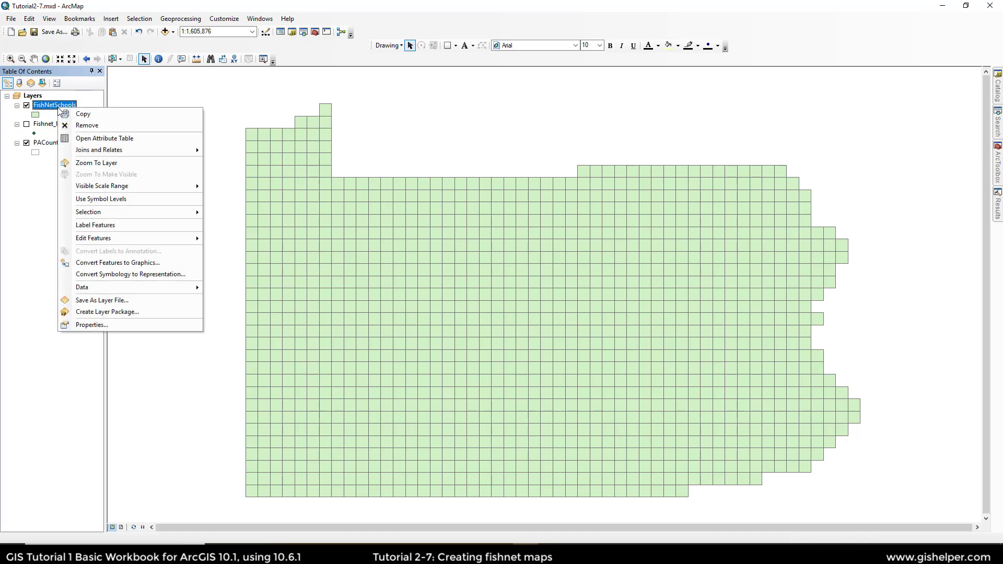
left_click(86, 140)
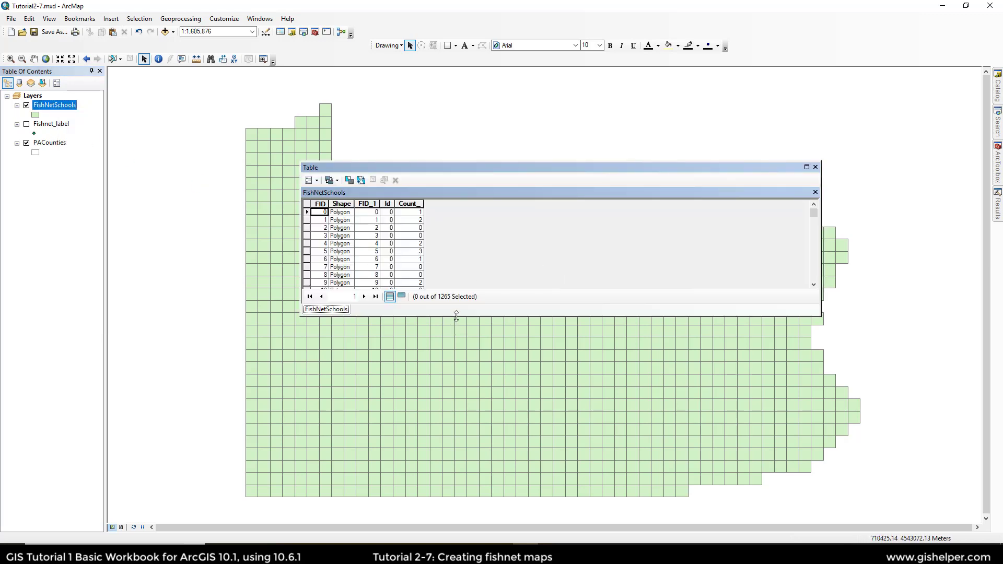
left_click_drag(458, 317, 456, 467)
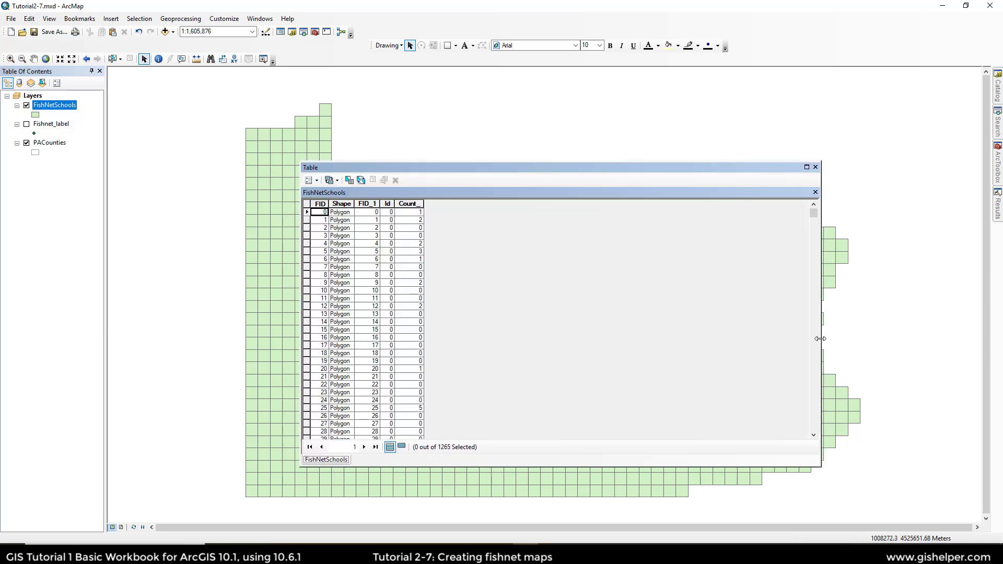
left_click_drag(822, 340, 460, 332)
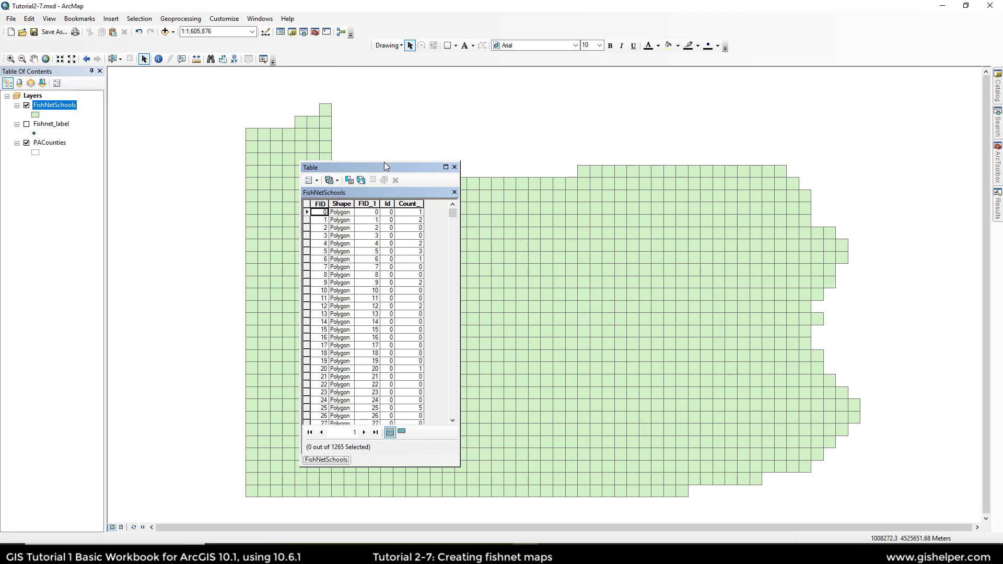
left_click_drag(392, 167, 541, 128)
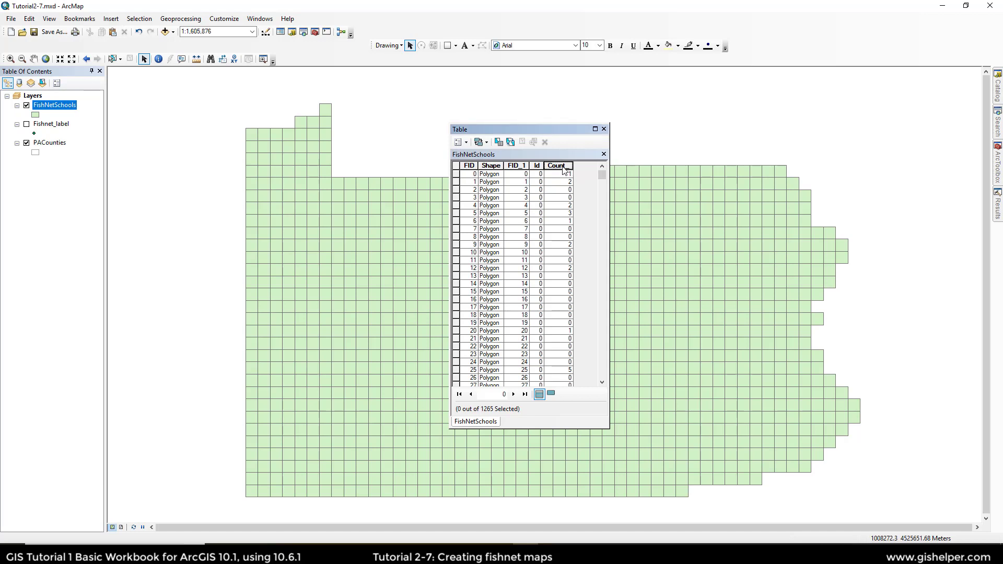
left_click(601, 195)
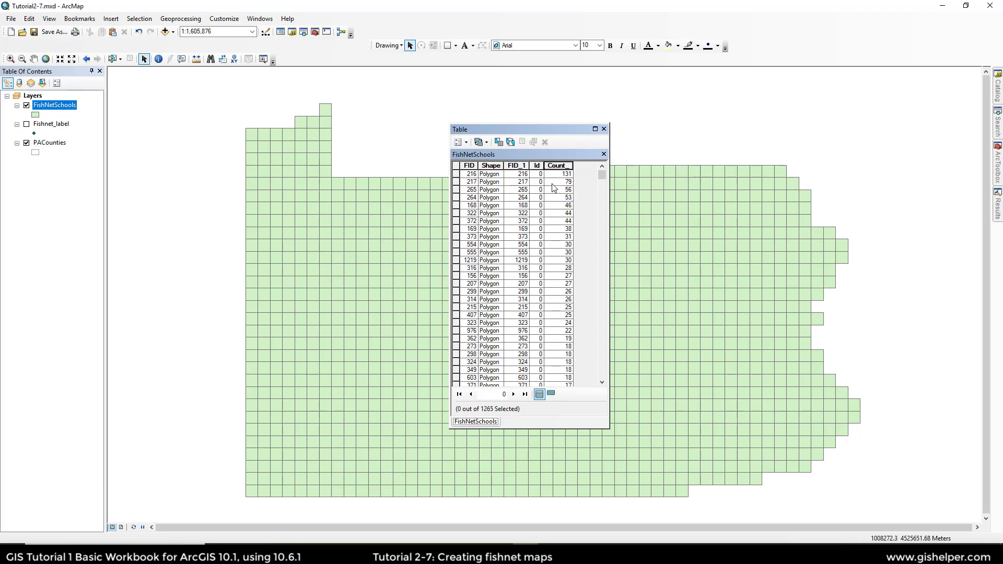
left_click(604, 235)
left_click_drag(605, 232, 606, 165)
left_click(604, 155)
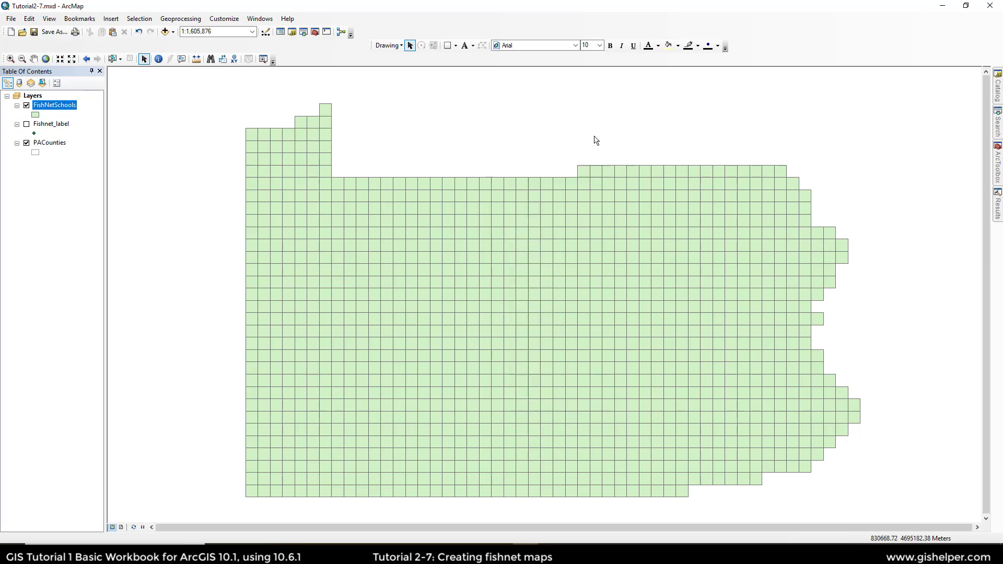
Step: Move PACounties above FishNetSchools in the layer order and symbolize FishNetSchools with graduated colors based on the Count_ field
left_click(47, 142)
left_click_drag(56, 123, 59, 103)
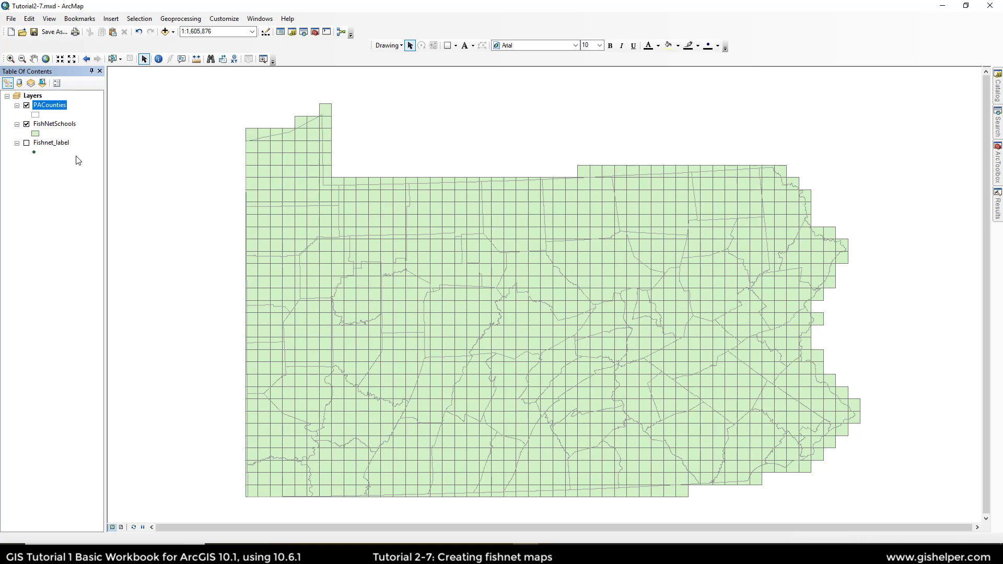
double_click(56, 125)
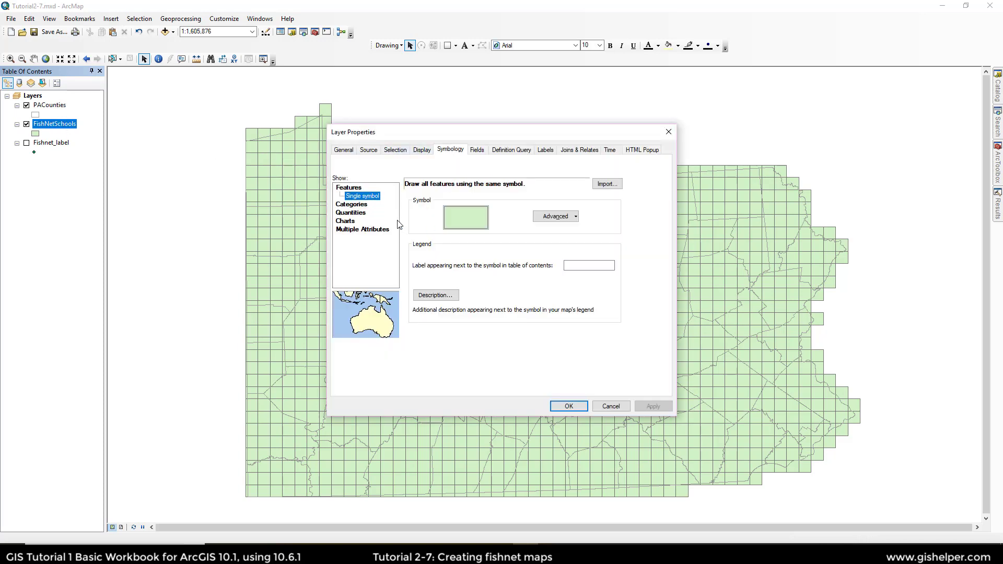
left_click(361, 213)
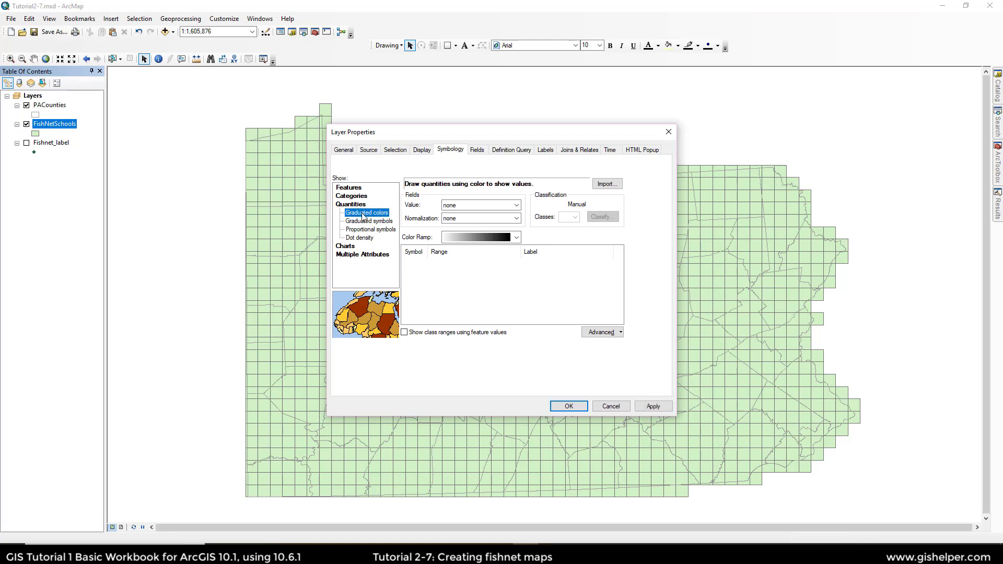
left_click(361, 197)
left_click(354, 229)
left_click(467, 208)
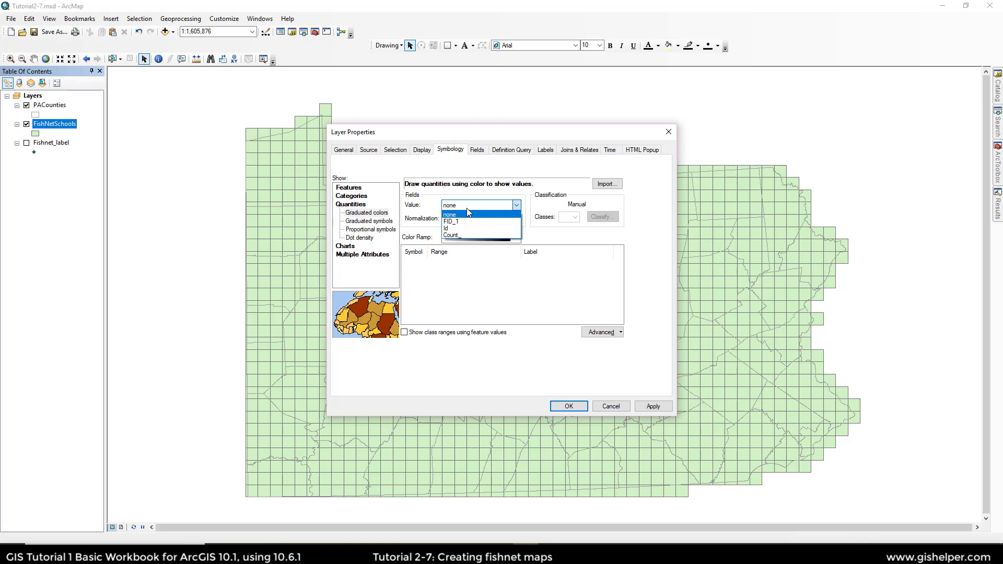
left_click(467, 235)
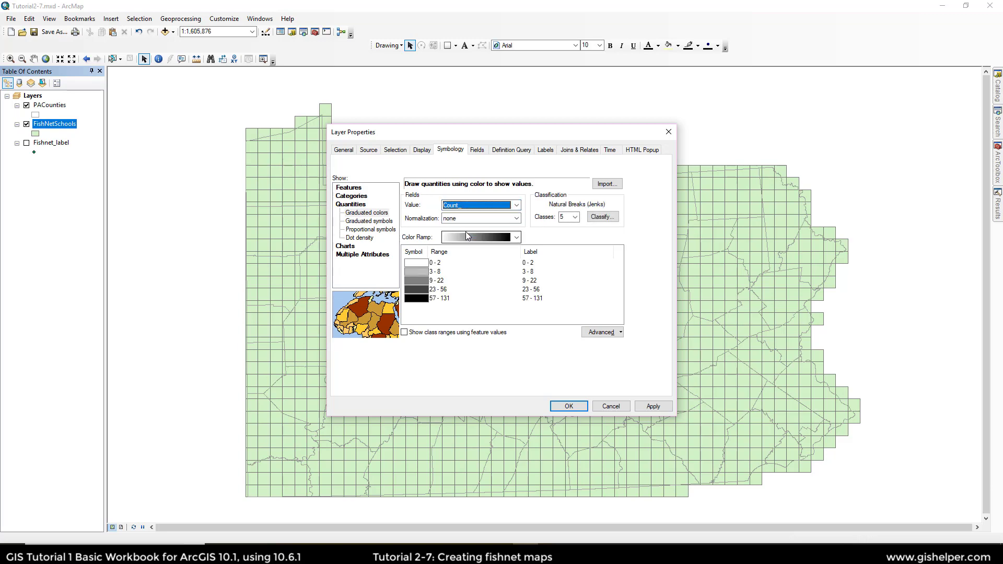
Step: Classify the FishNetSchools counts with the Quantile method and apply a yellow-to-dark-red color ramp
left_click(597, 221)
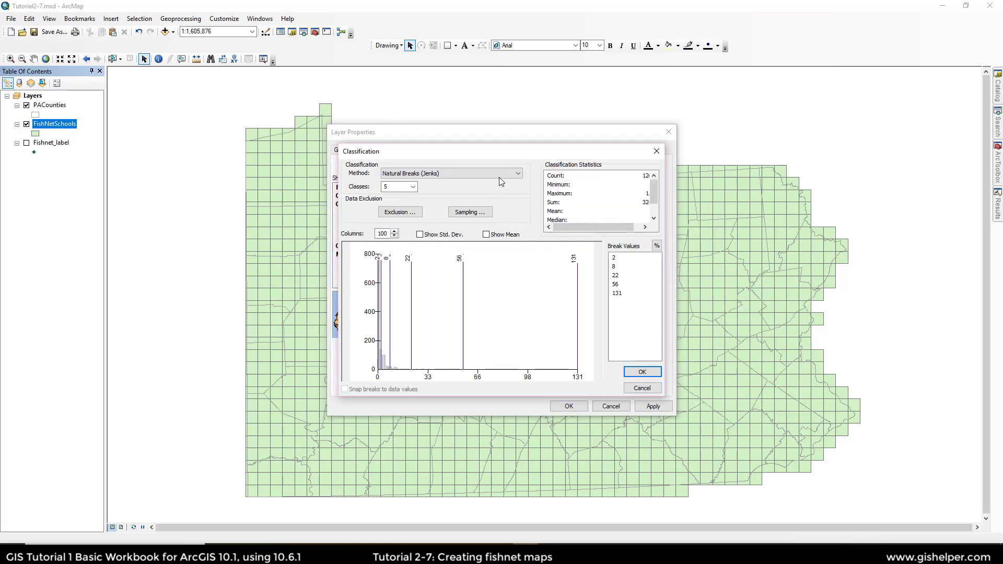
left_click(500, 177)
left_click(501, 202)
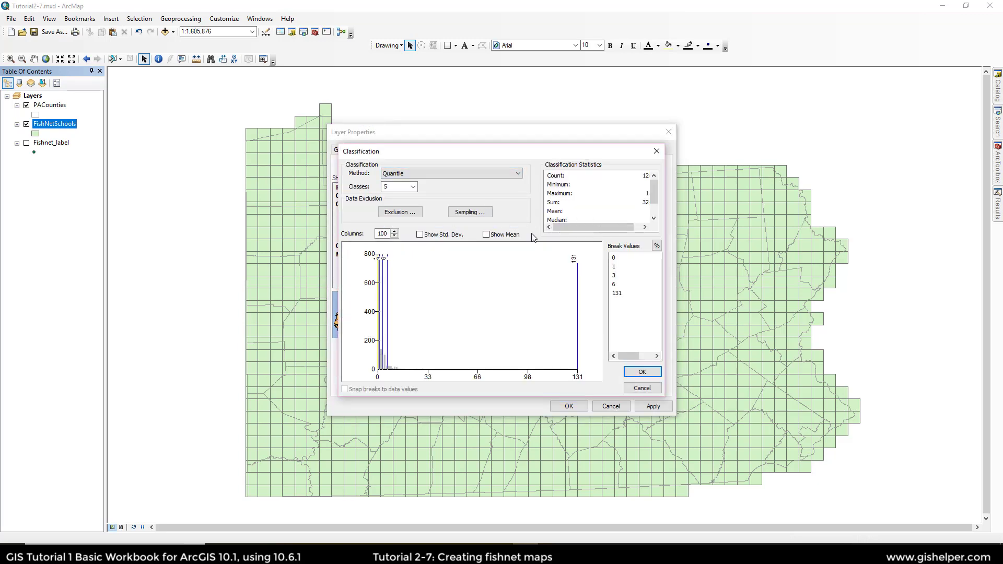
left_click(642, 371)
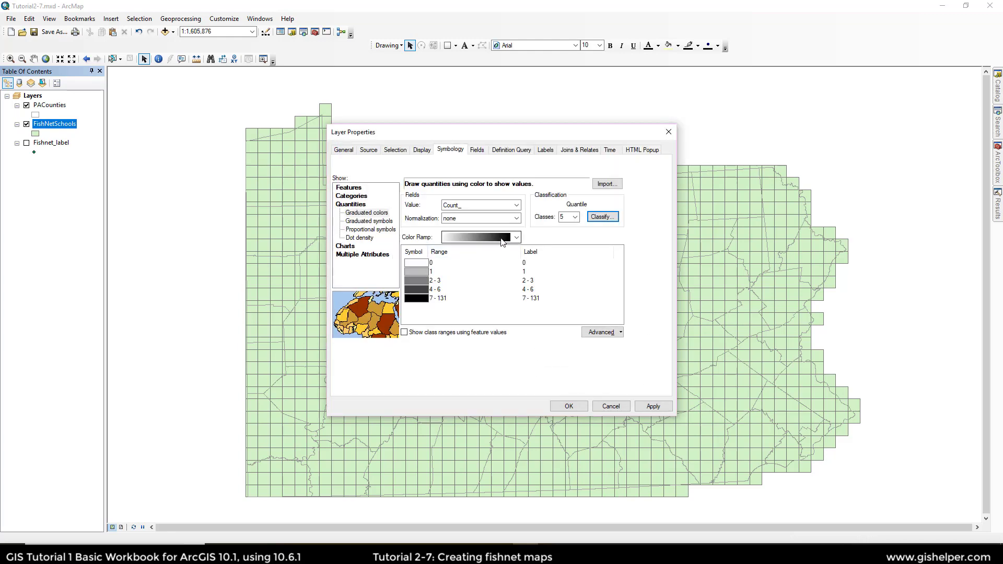
left_click(516, 238)
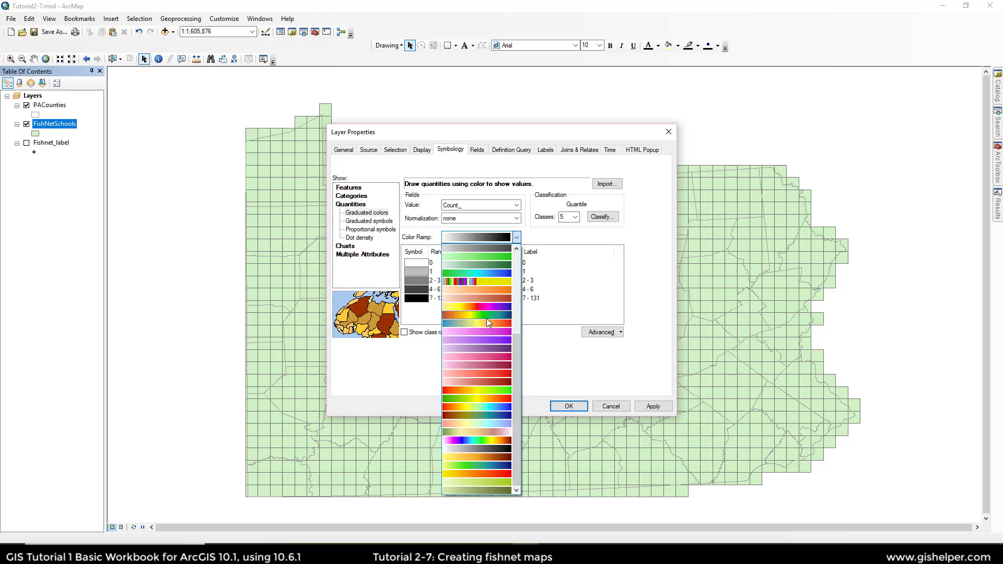
left_click(486, 459)
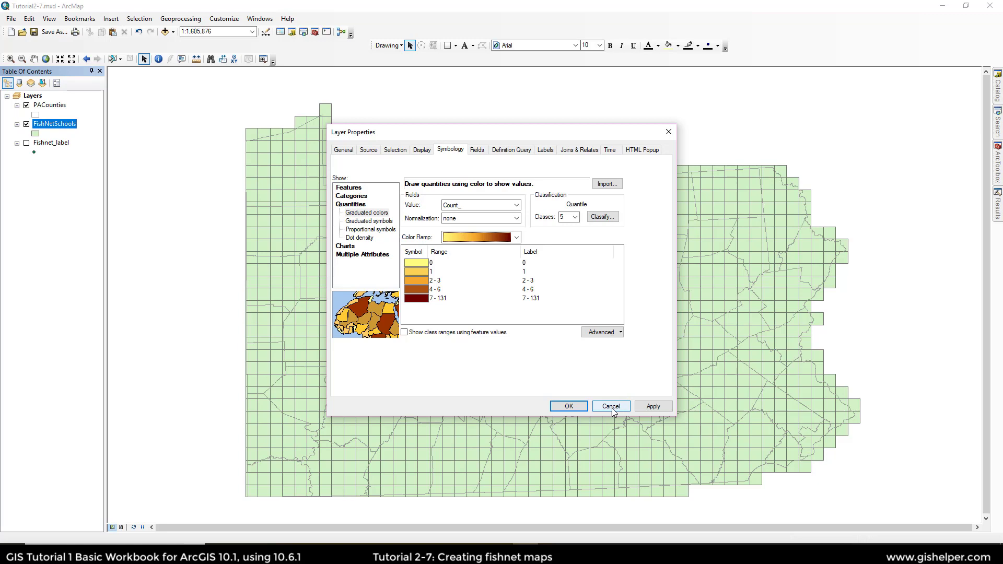
left_click(574, 406)
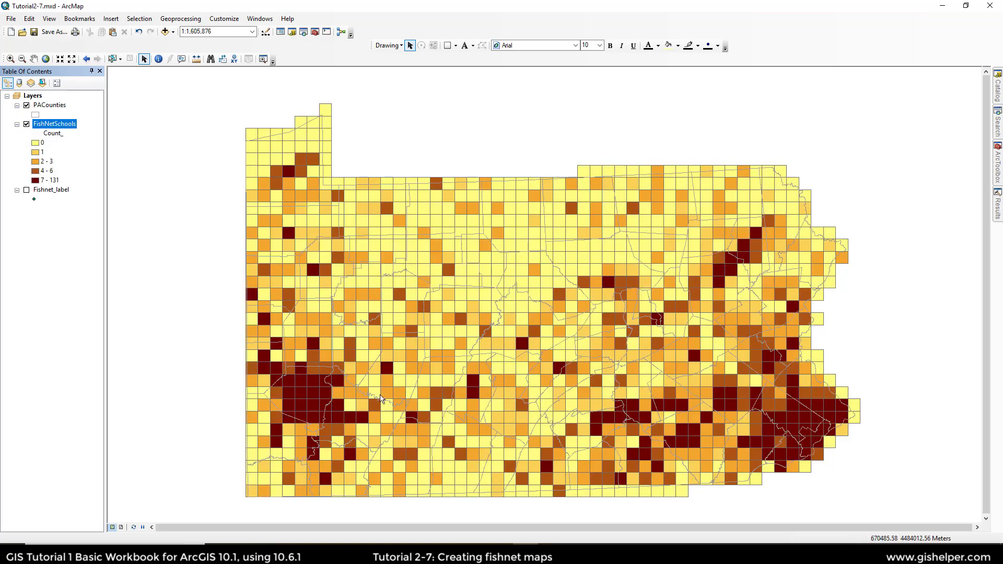
Step: Give the PACounties symbol a black outline and thicken the outline so the county boundaries stand out
left_click(35, 115)
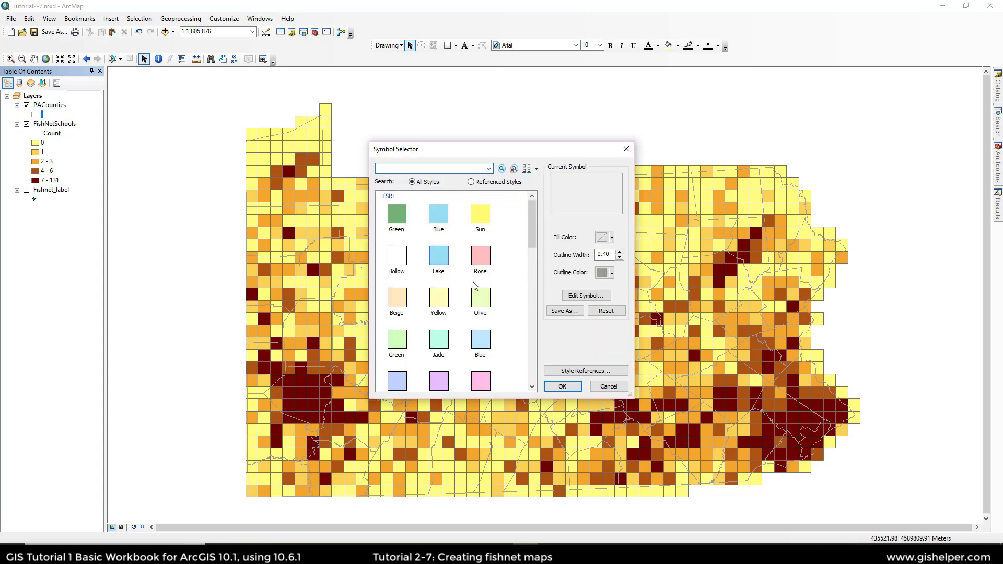
left_click(611, 273)
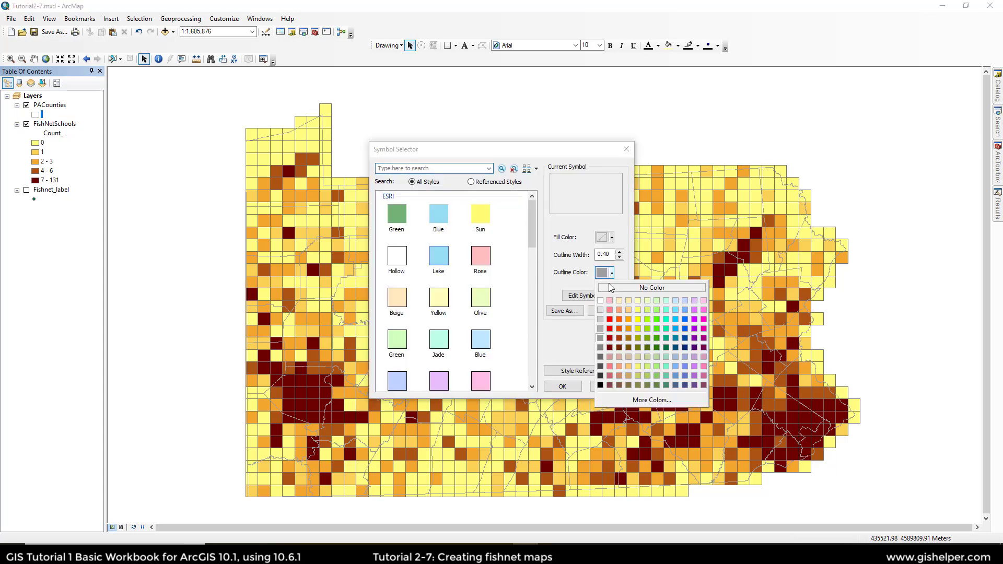
left_click(601, 385)
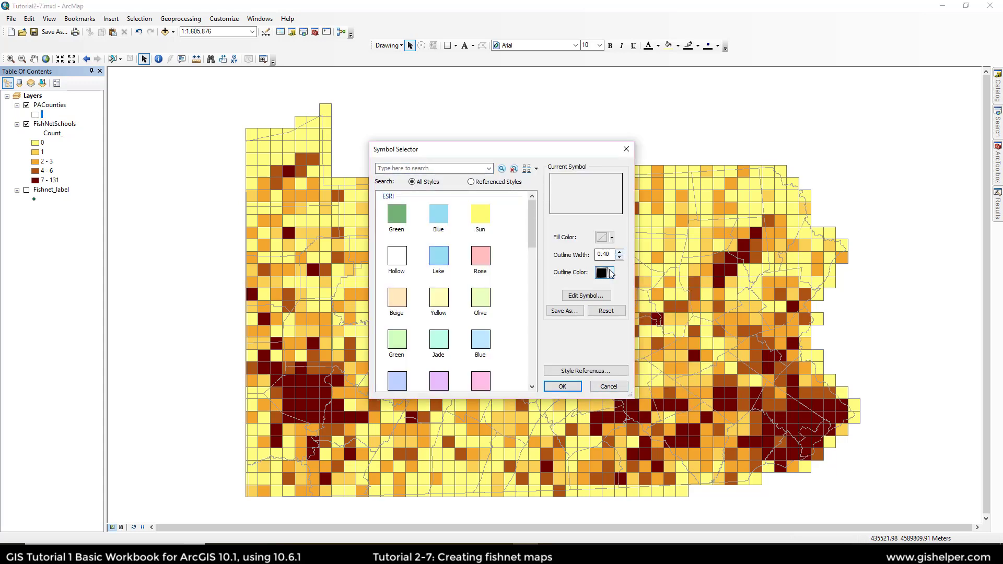
left_click(620, 254)
left_click(565, 388)
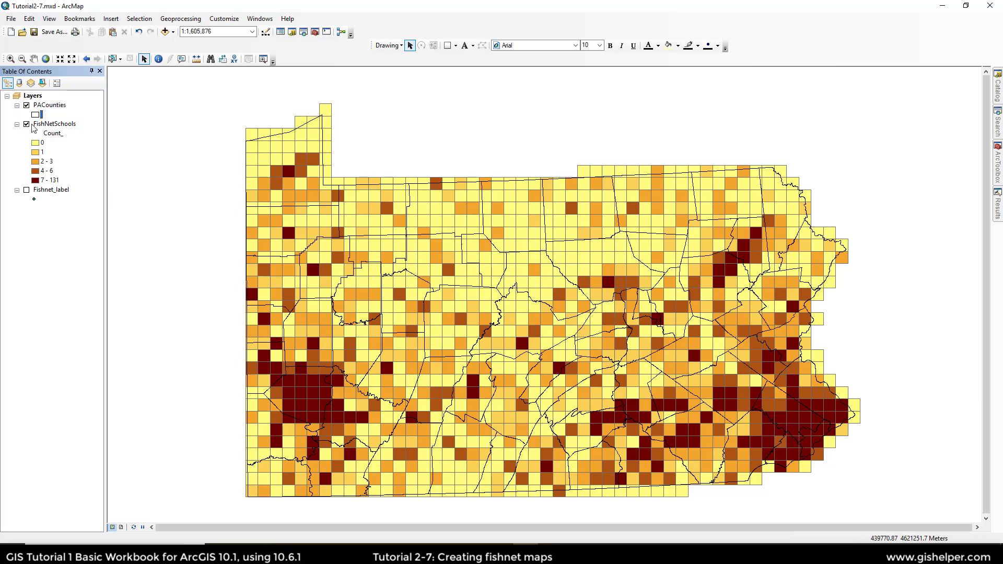
double_click(37, 116)
left_click(620, 252)
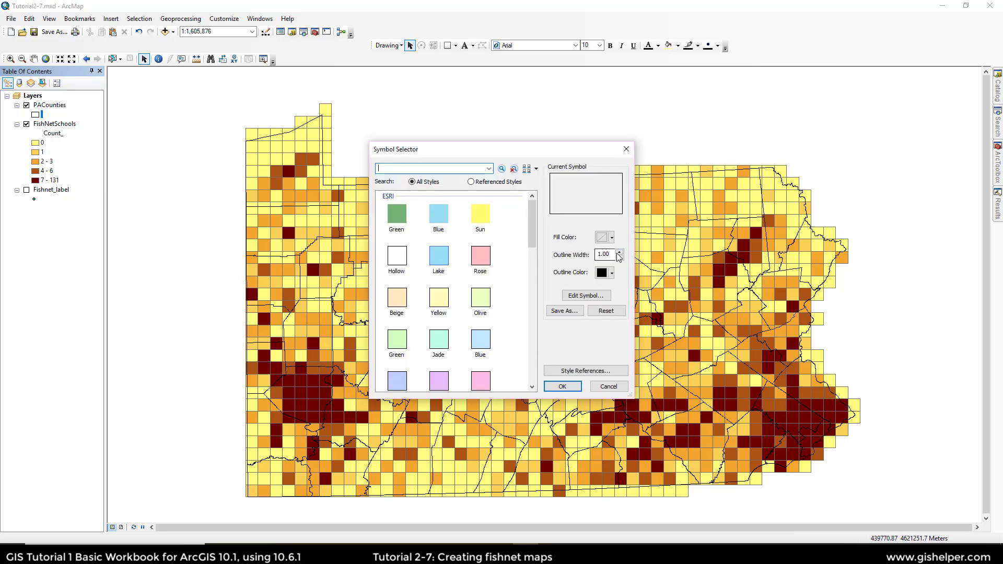
left_click(567, 390)
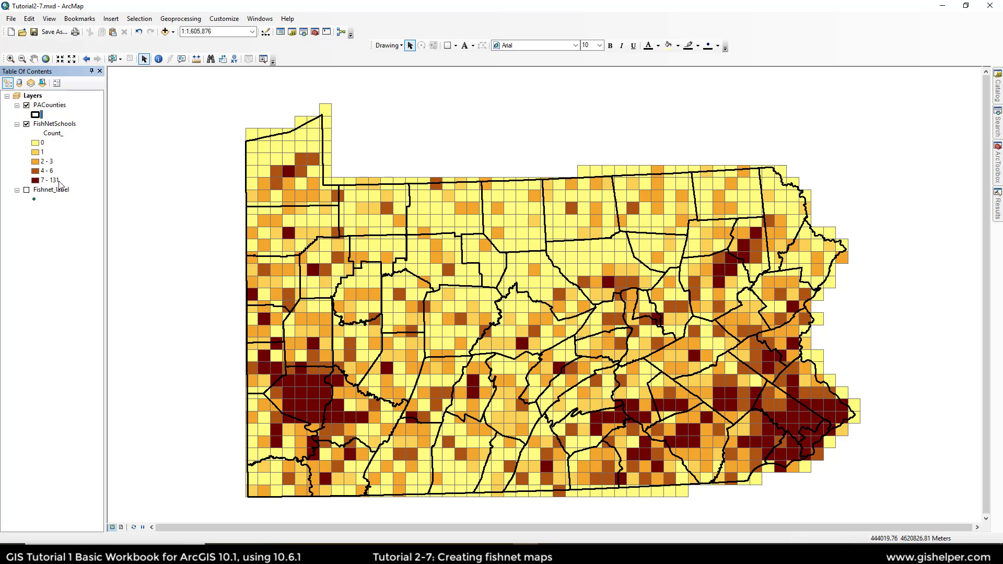
Step: Set the FishNetSchools quantile classification to 10 classes, apply it, and save the map document
double_click(54, 124)
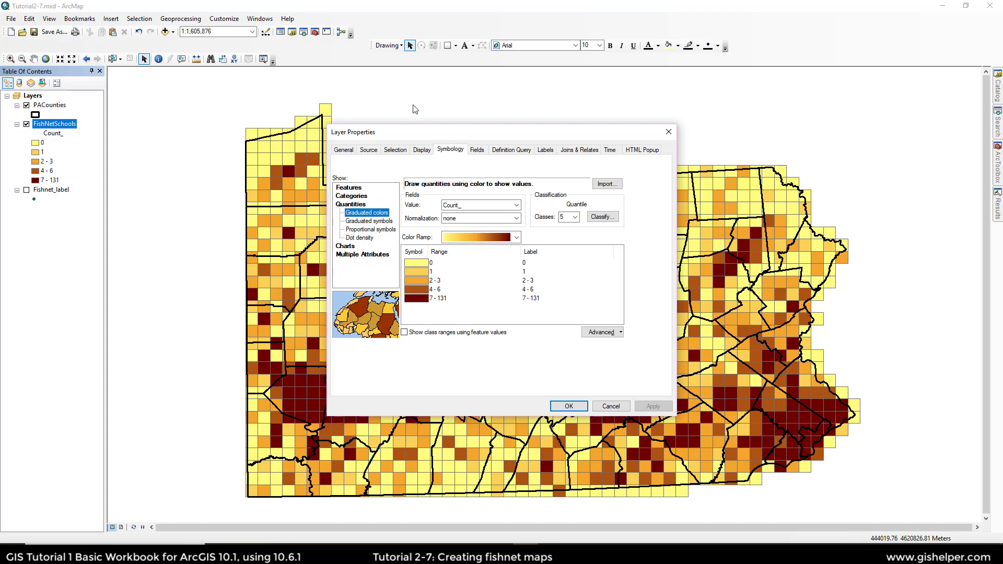
left_click(576, 218)
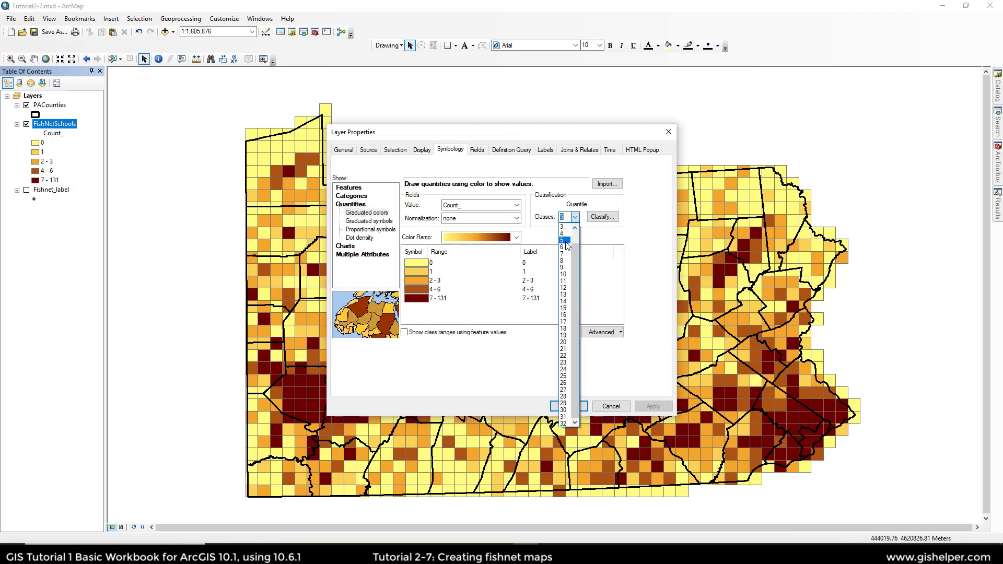
left_click(571, 277)
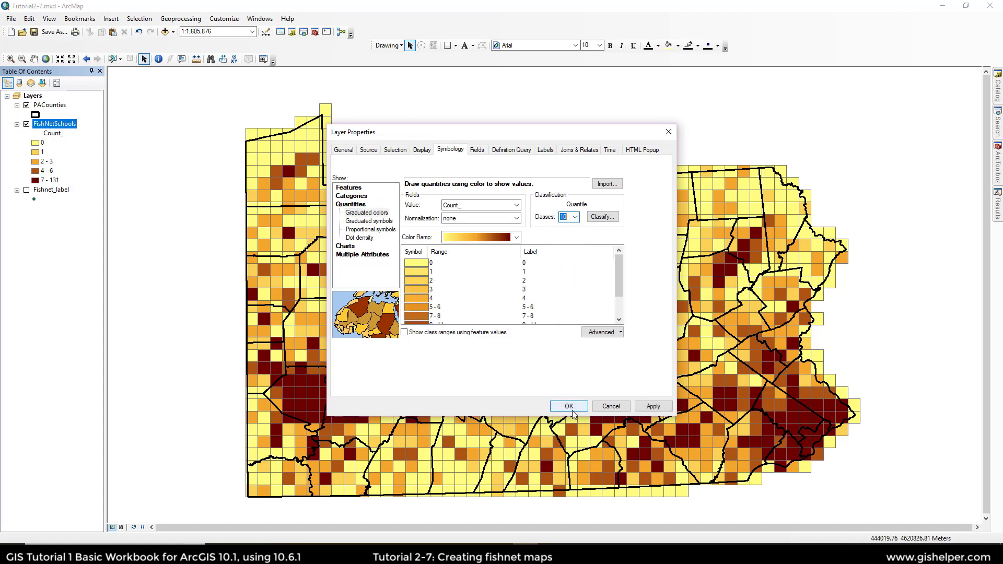
left_click(658, 410)
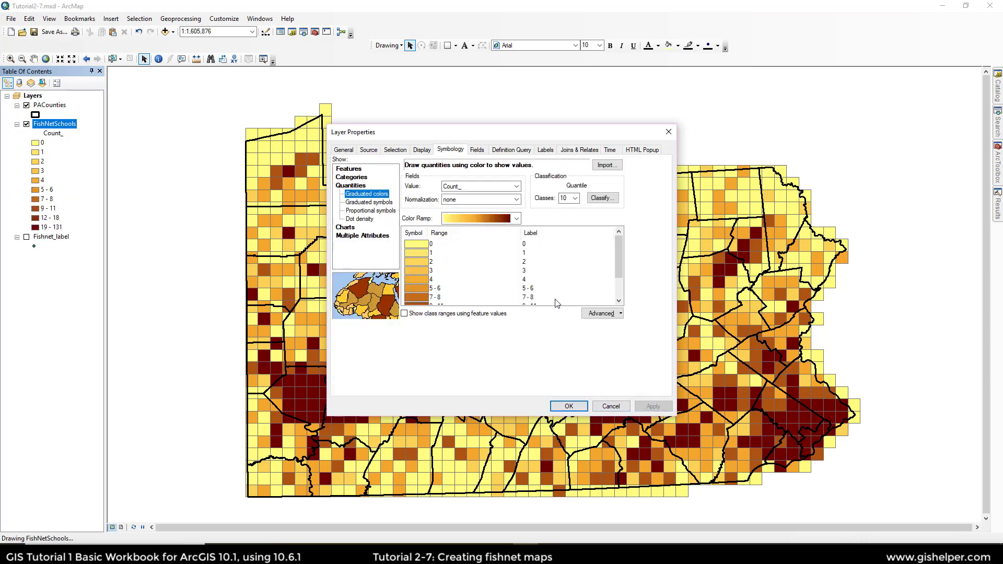
left_click_drag(527, 139, 465, 163)
left_click(607, 156)
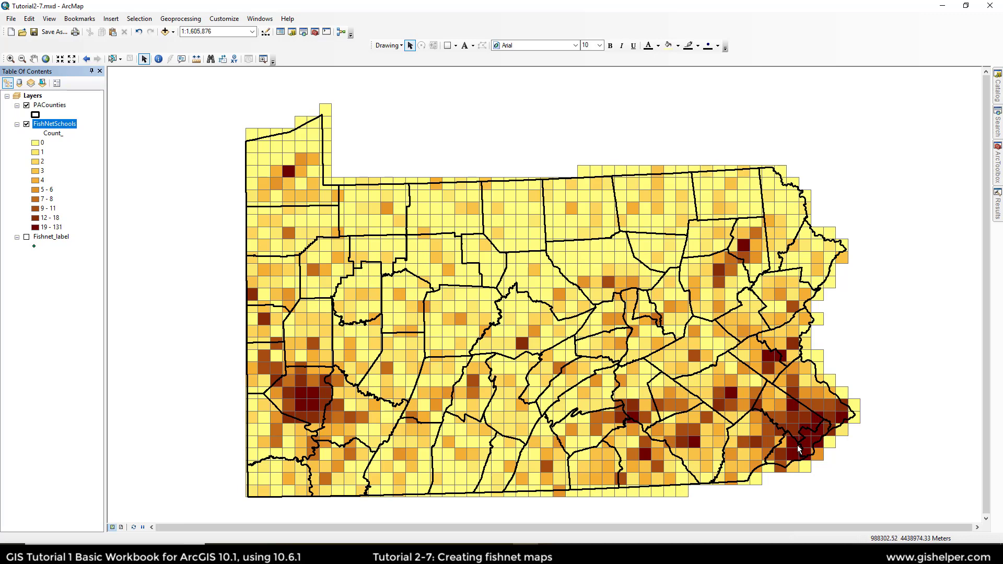
left_click(33, 33)
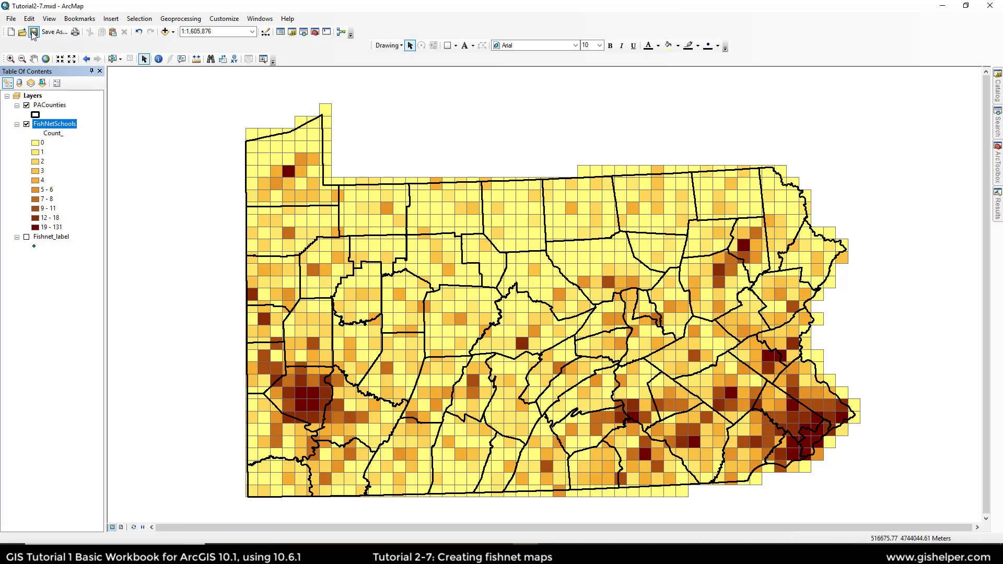